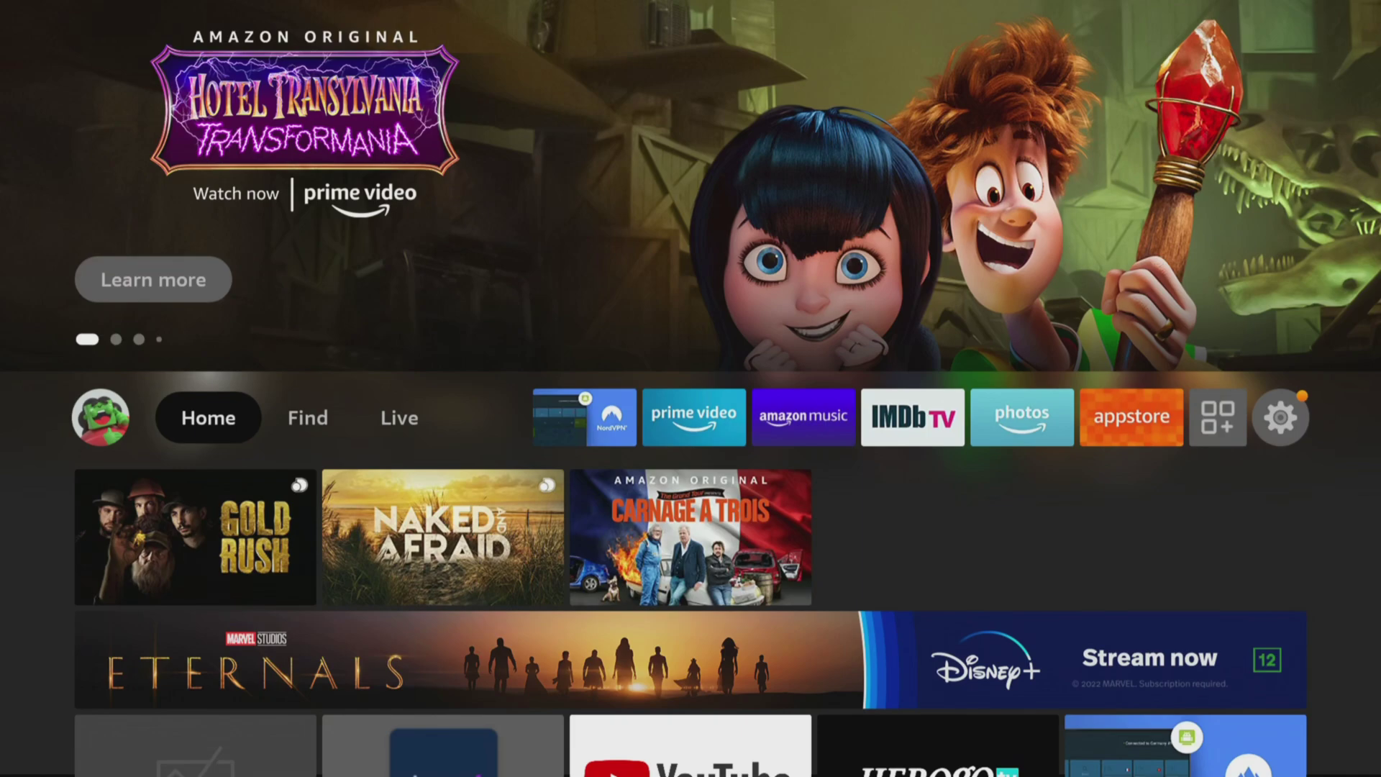
Open the on-screen search from the Find section of the home screen
key("Right")
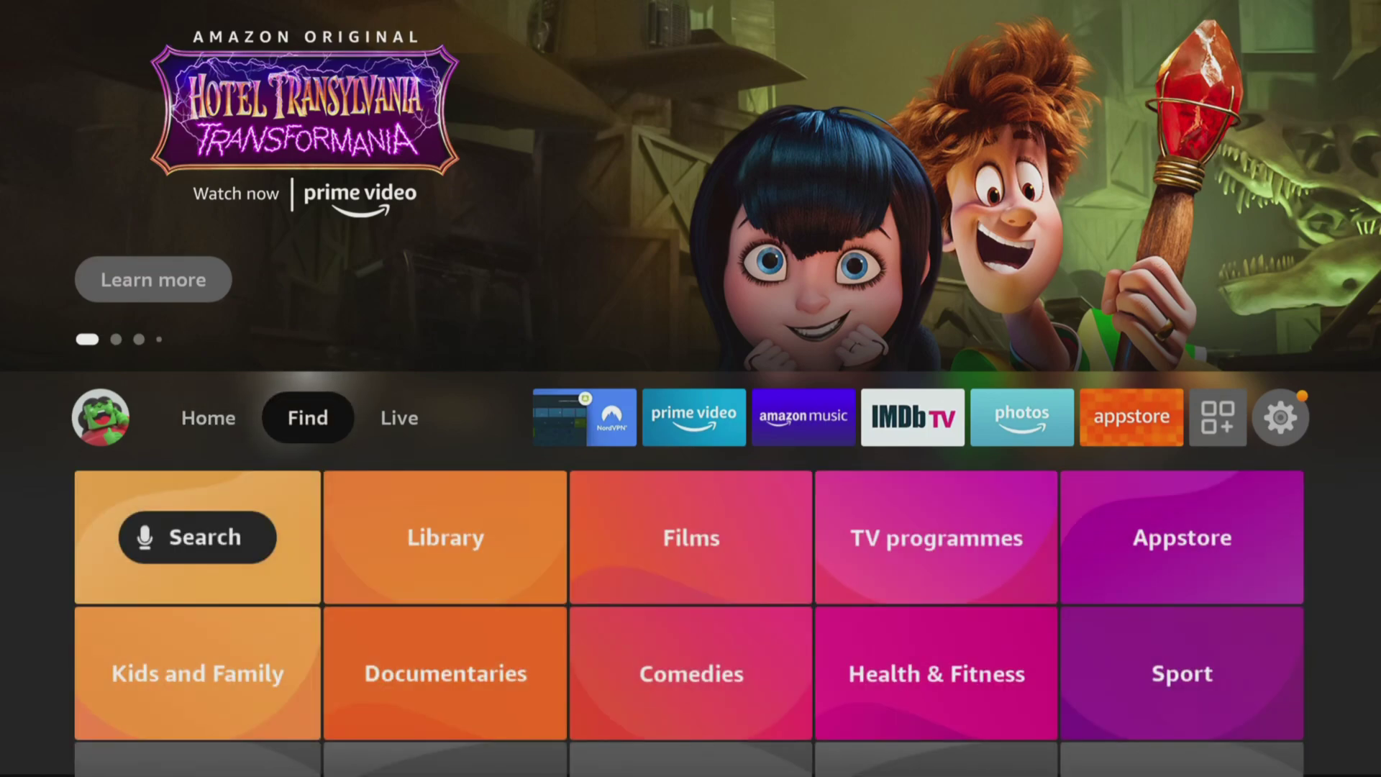
key("Down")
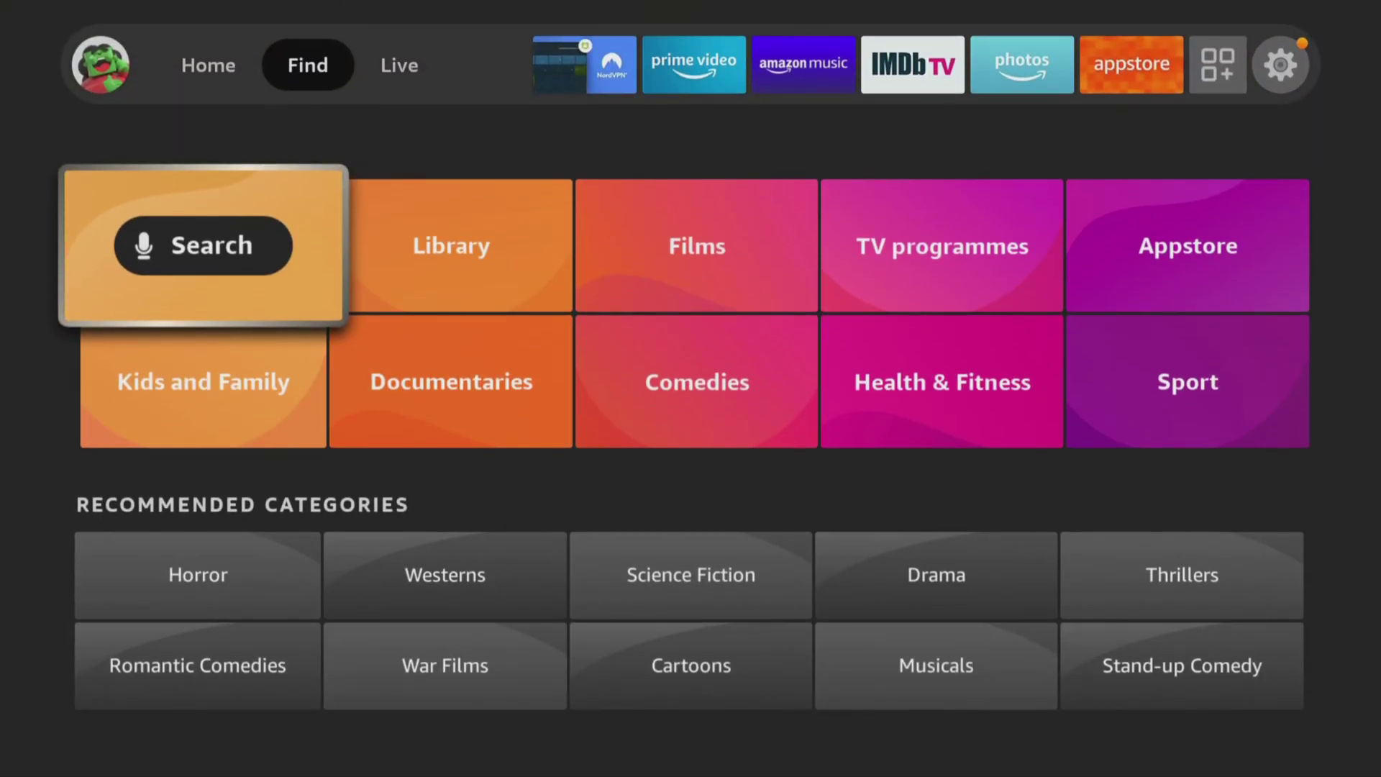
key("Return")
Enter "Dow" as the search term
key("Right")
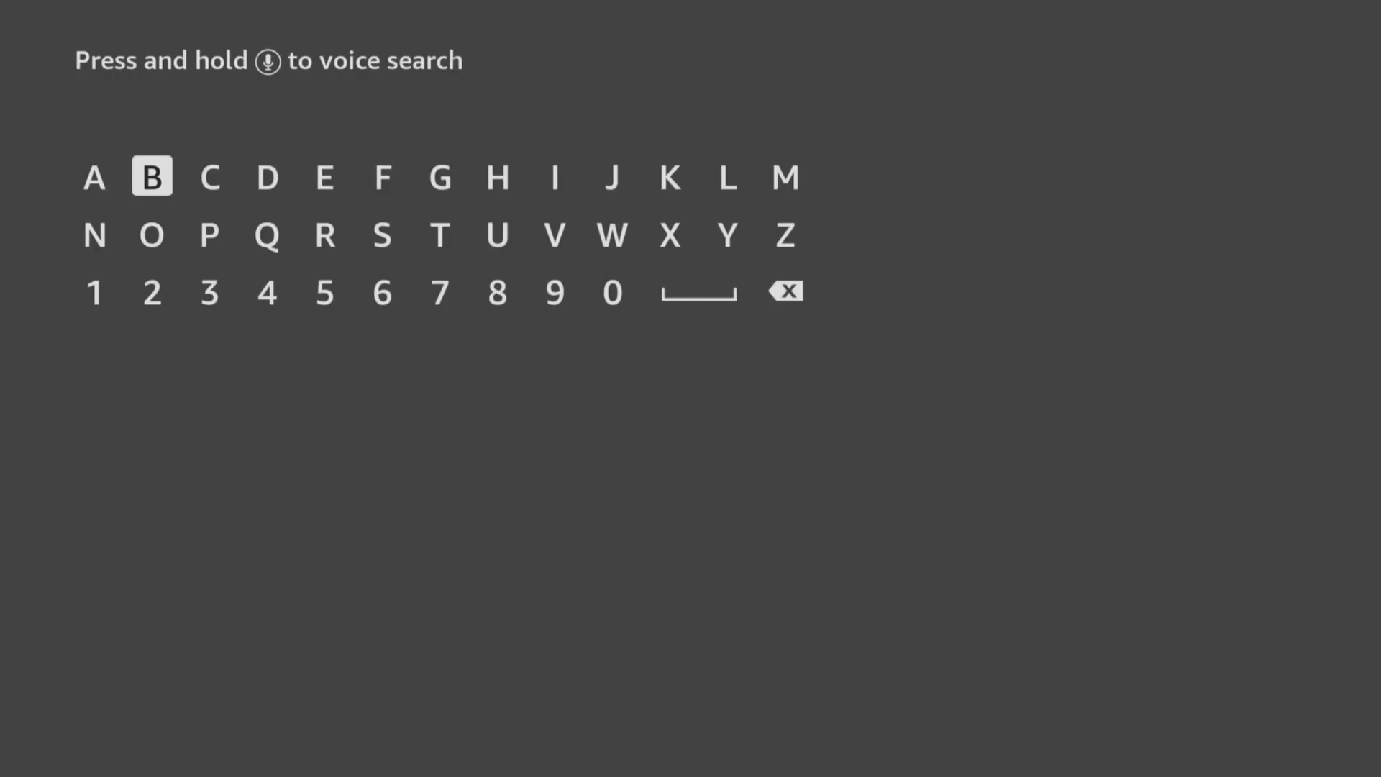
key("Right")
key("Right")
key("Return")
key("Down")
key("Left")
key("Left")
key("Return")
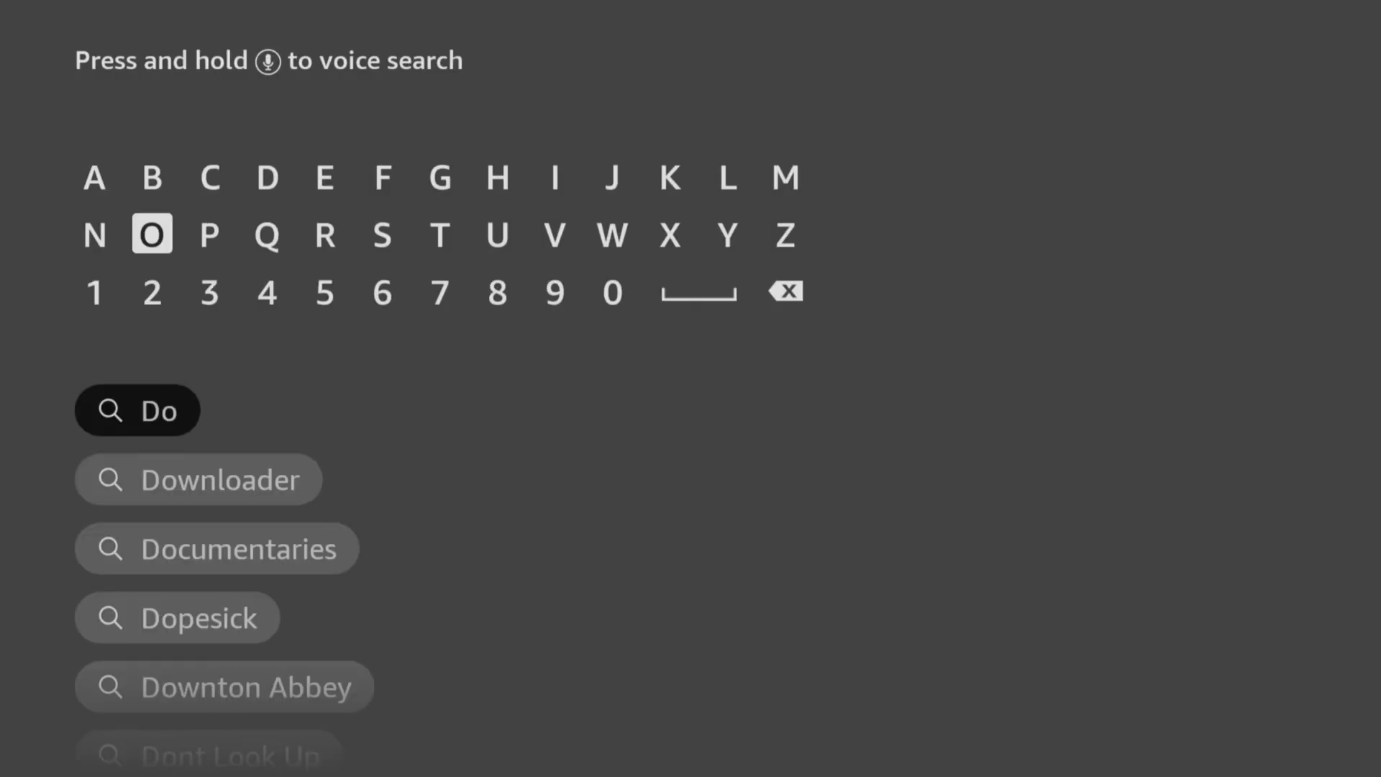
key("Left")
key("Left")
key("Left")
key("Left")
key("Left")
key("Return")
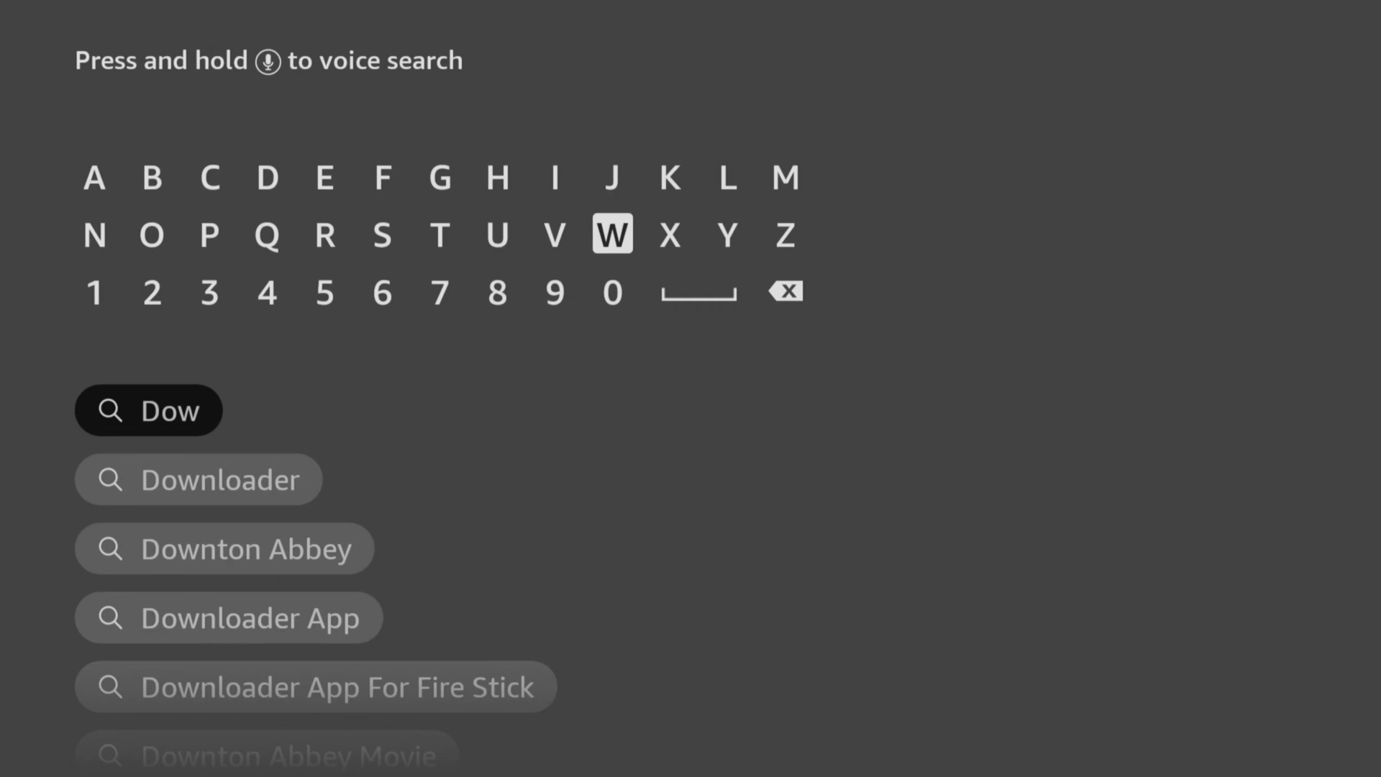
Choose the Downloader suggestion and open the app's store page
key("Down")
key("Down")
key("Down")
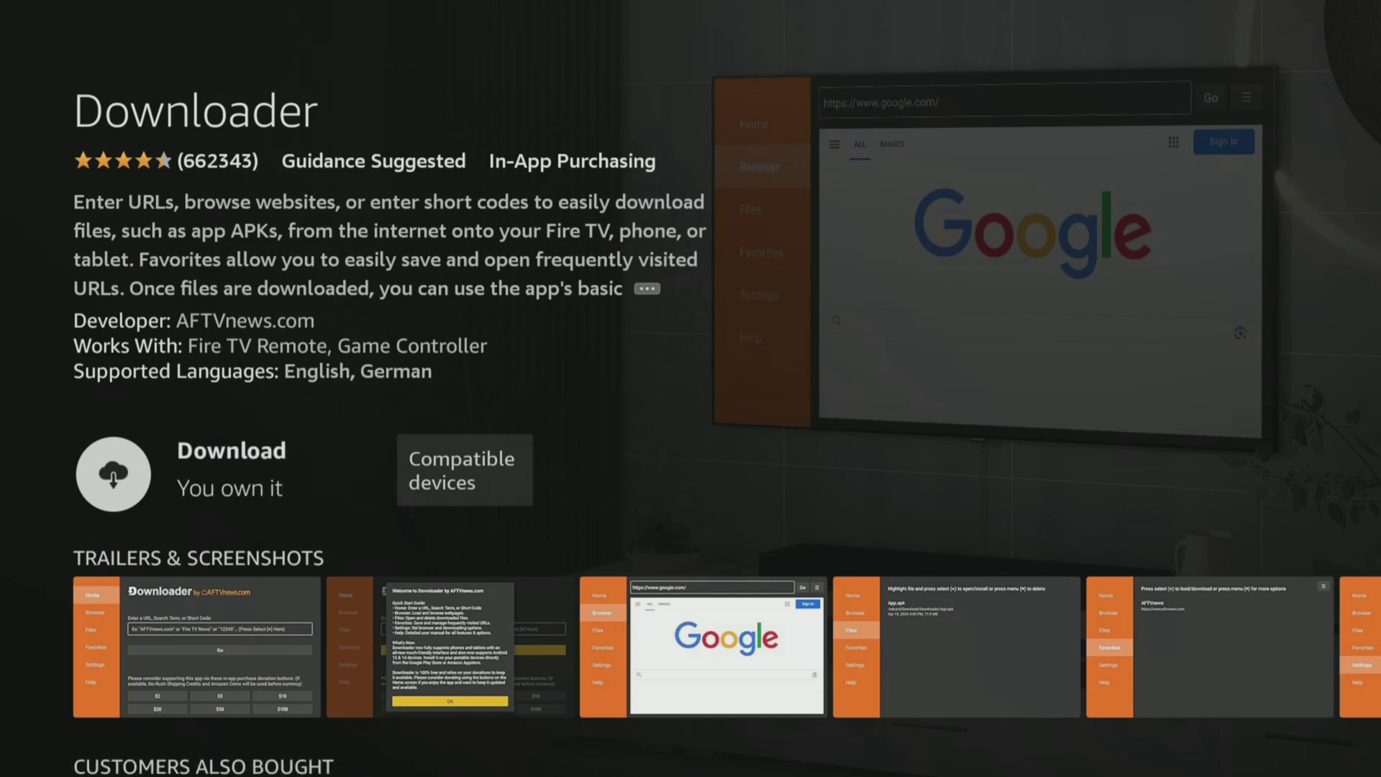
Download the Downloader app, then launch it and dismiss its welcome message
key("Return")
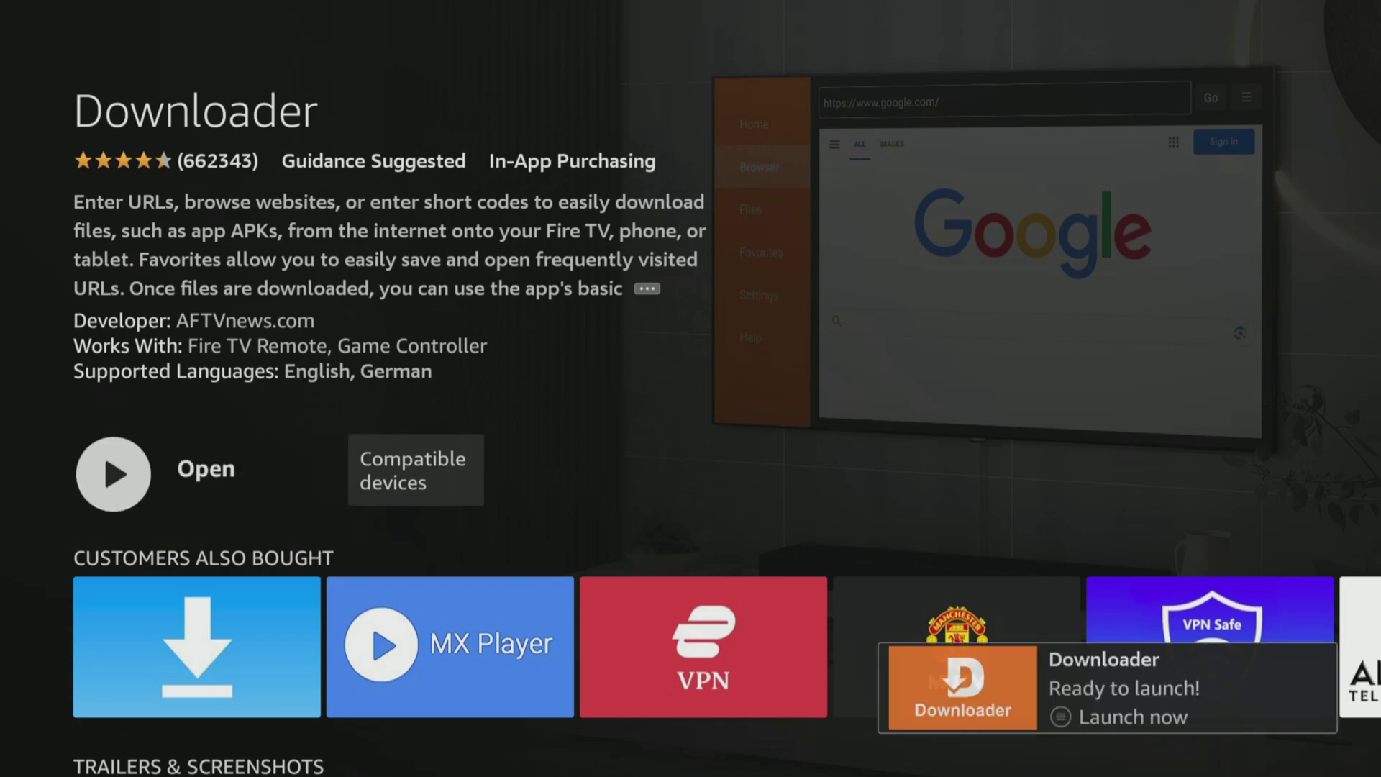
key("Return")
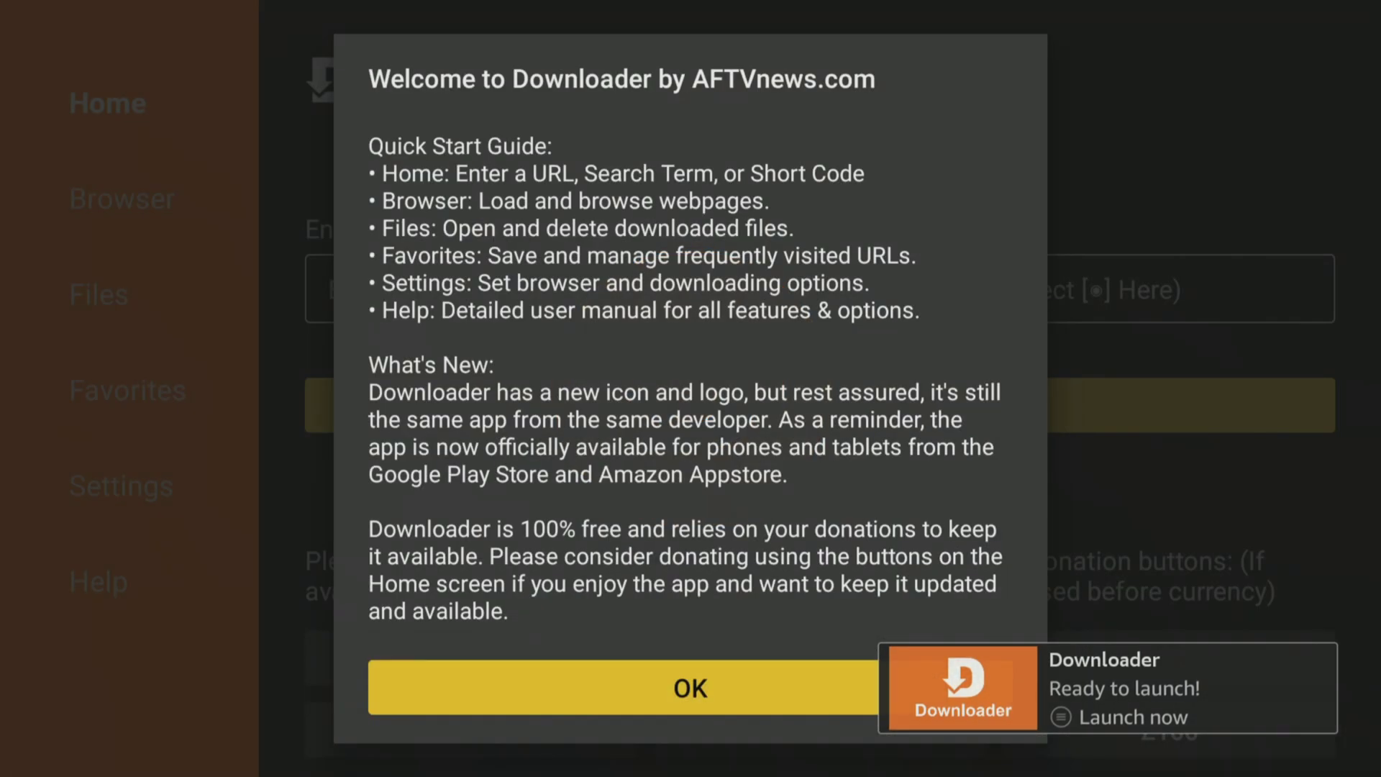
key("Return")
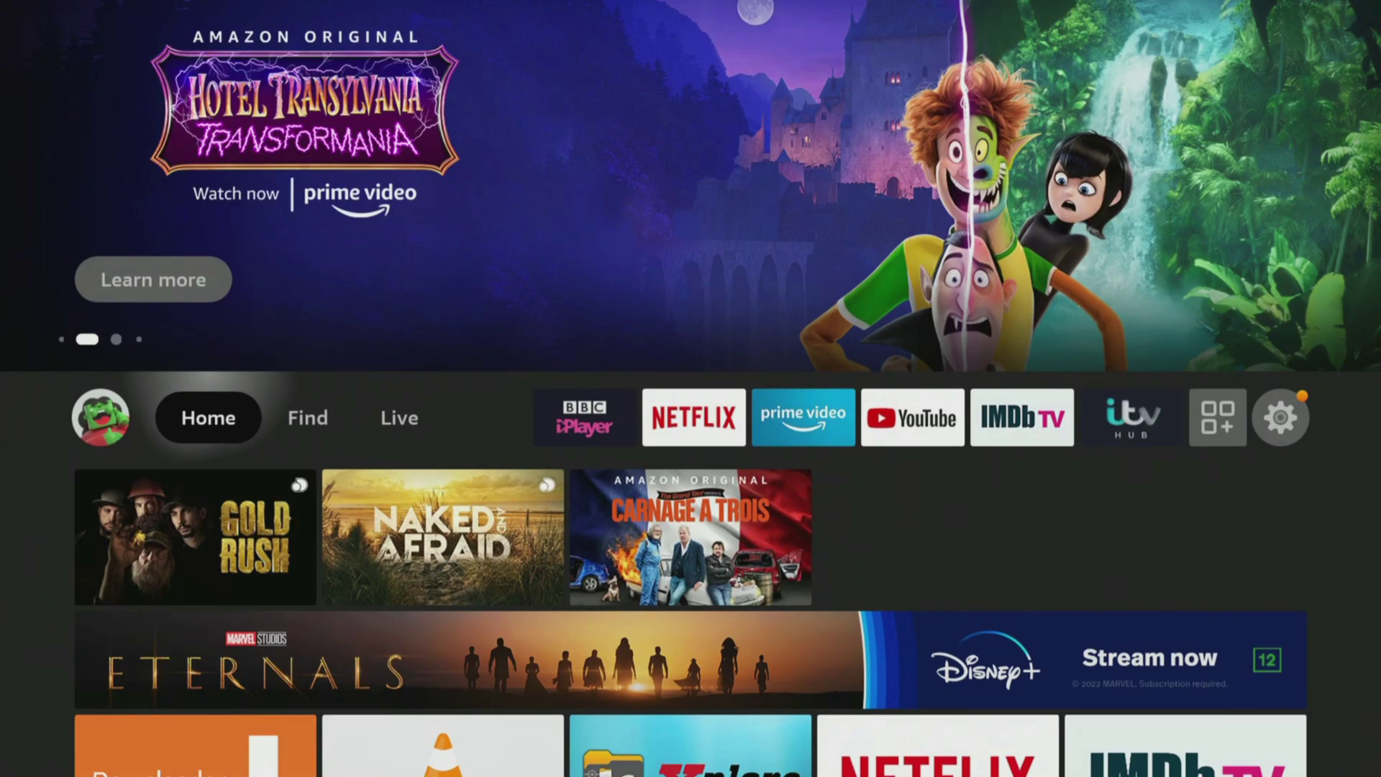
Go to the device settings from the home screen and open My Fire TV
key("Left")
key("Left")
key("Down")
key("Down")
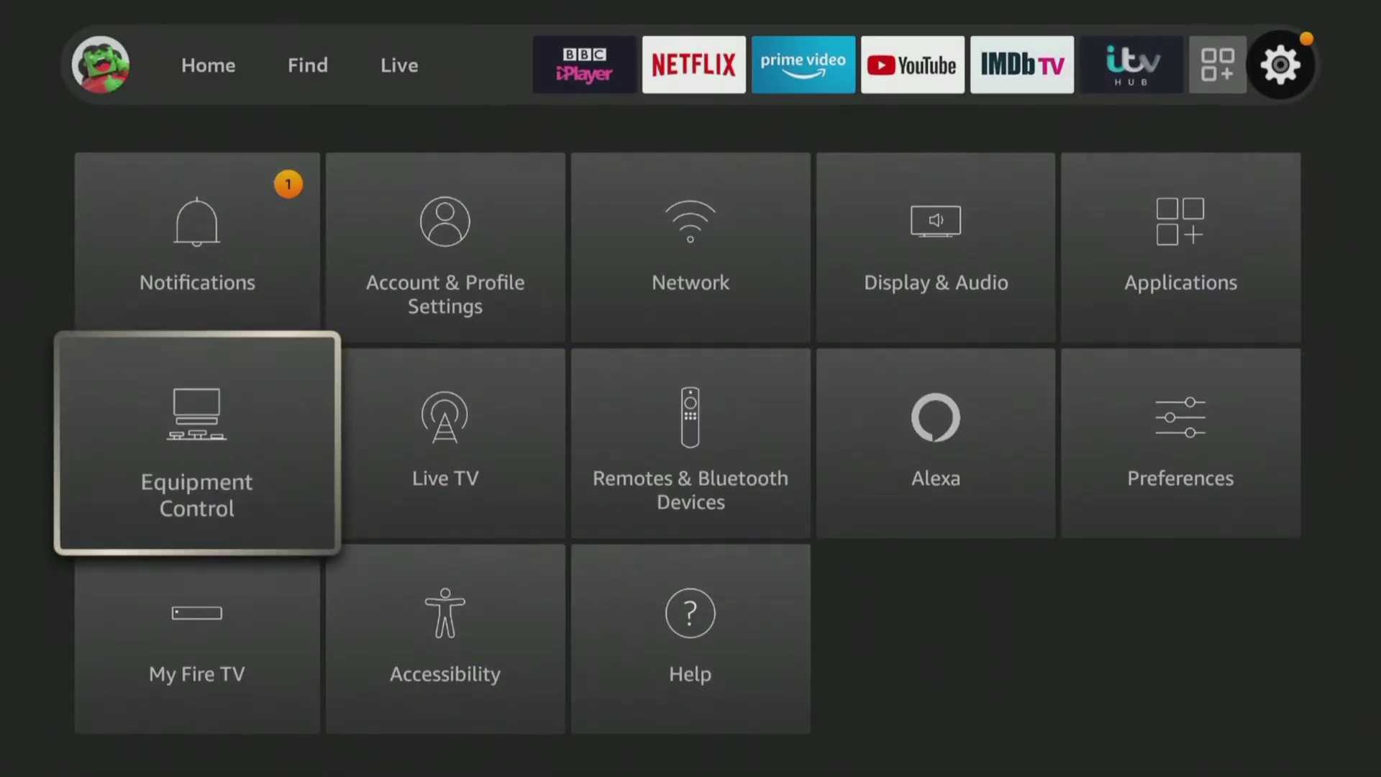
key("Down")
key("Return")
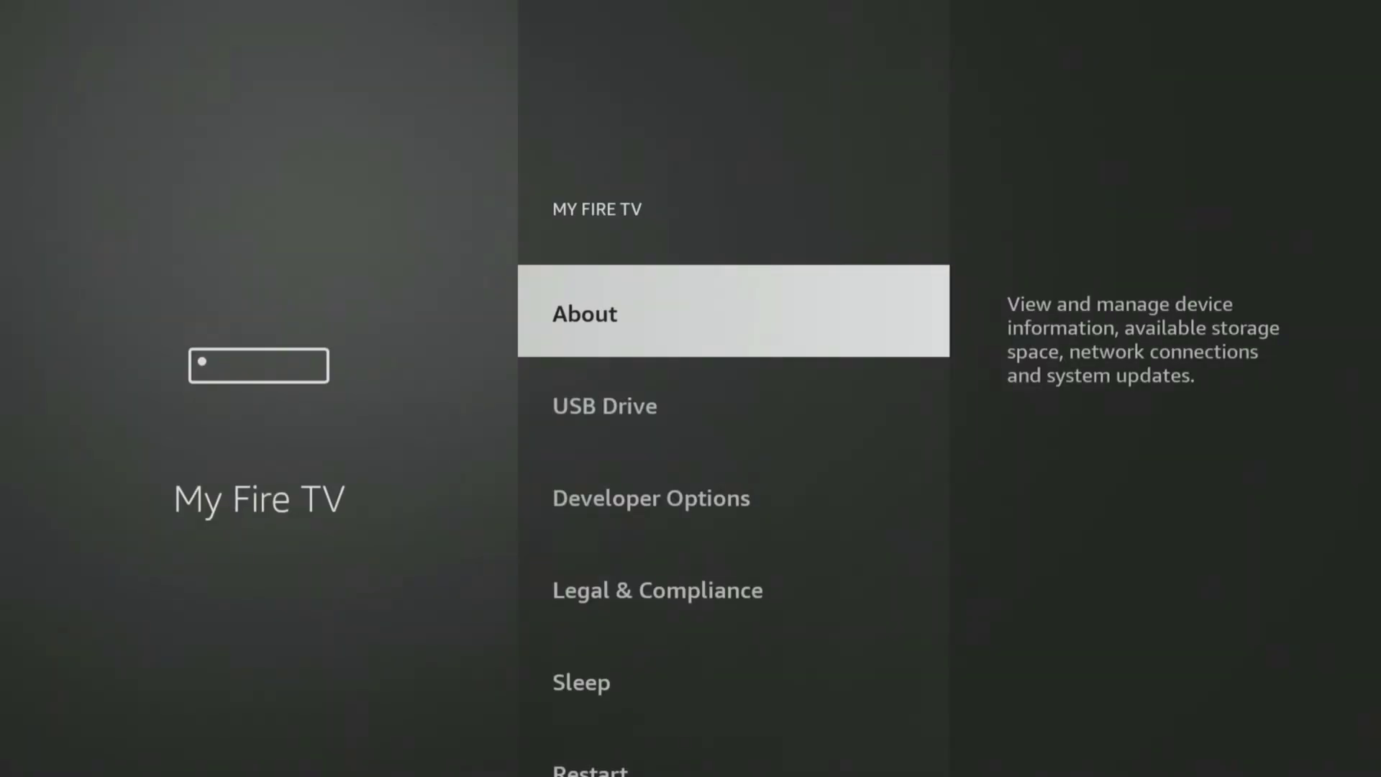
In Developer Options, allow Downloader to install unknown apps
key("Down")
key("Down")
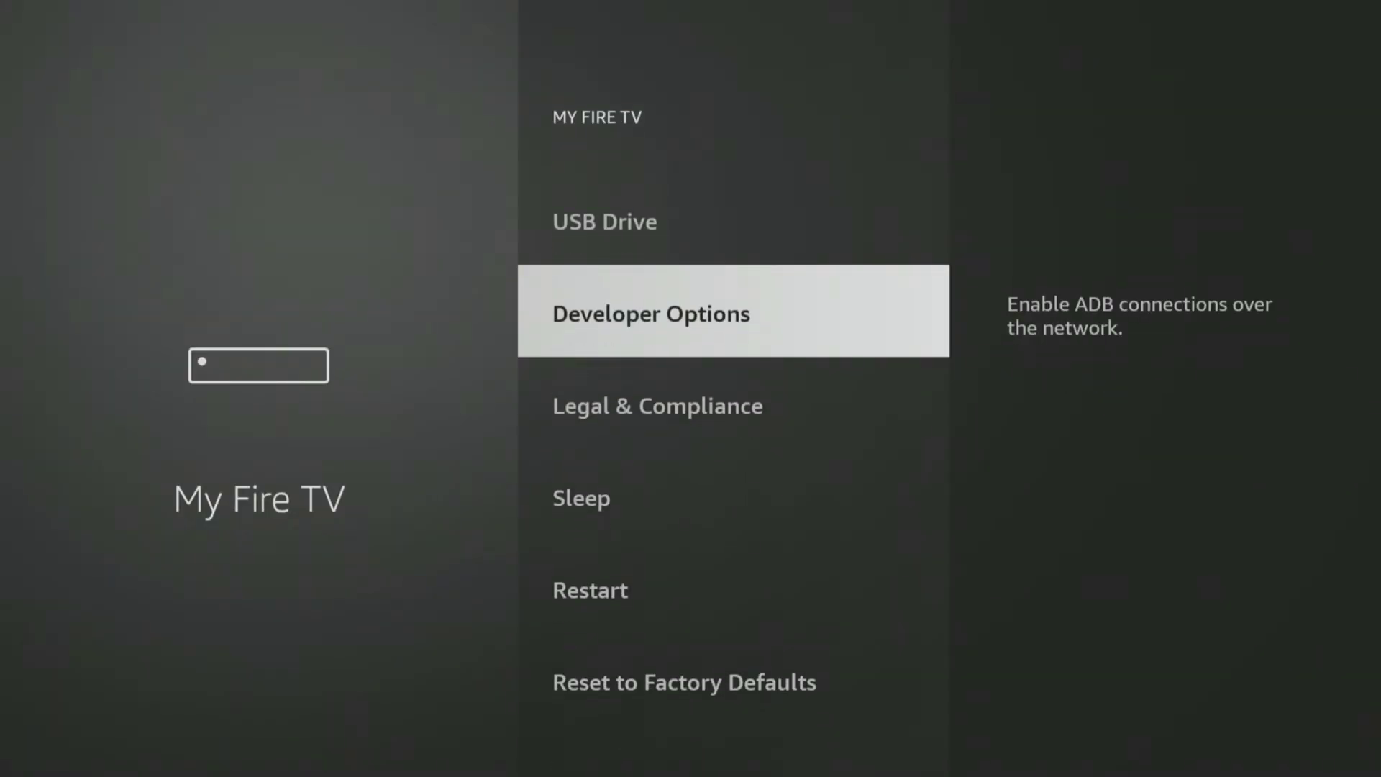
key("Return")
key("Down")
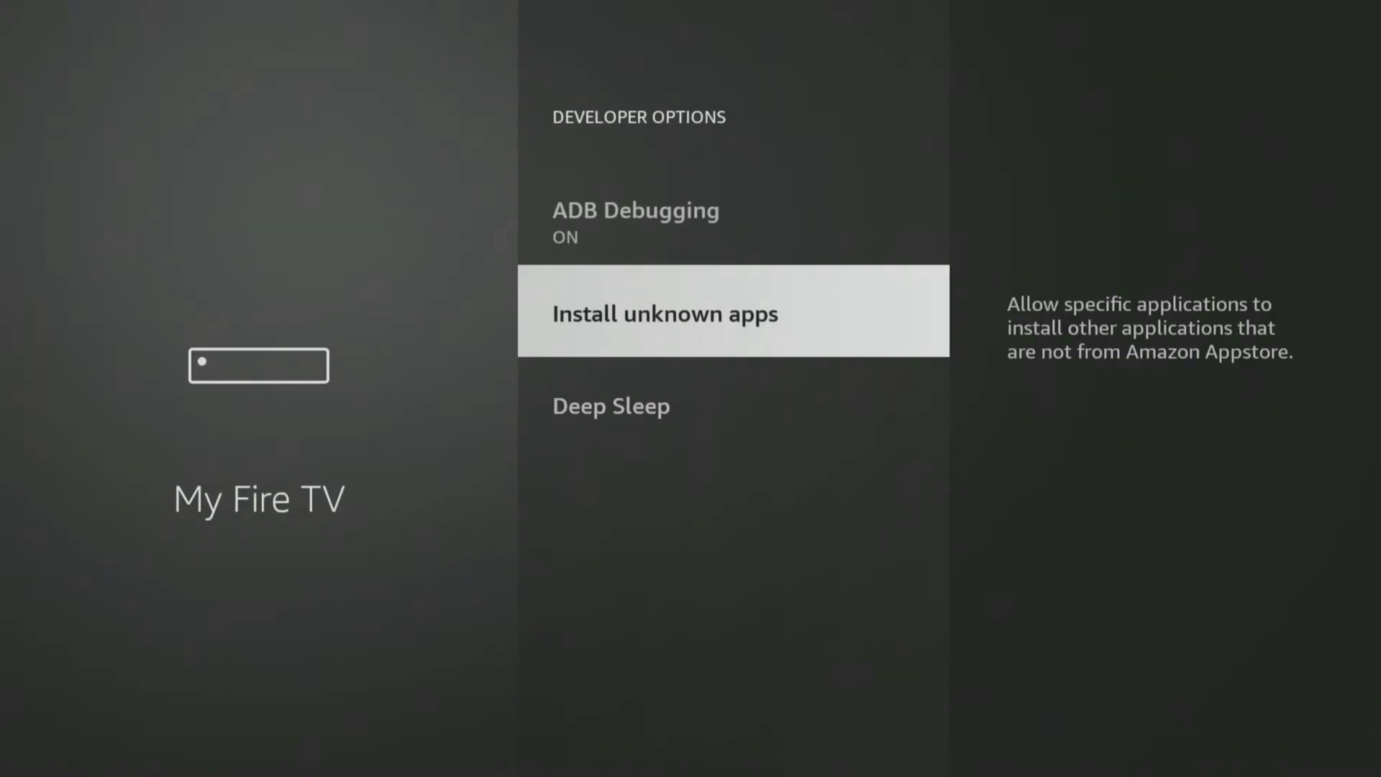
key("Return")
key("Down")
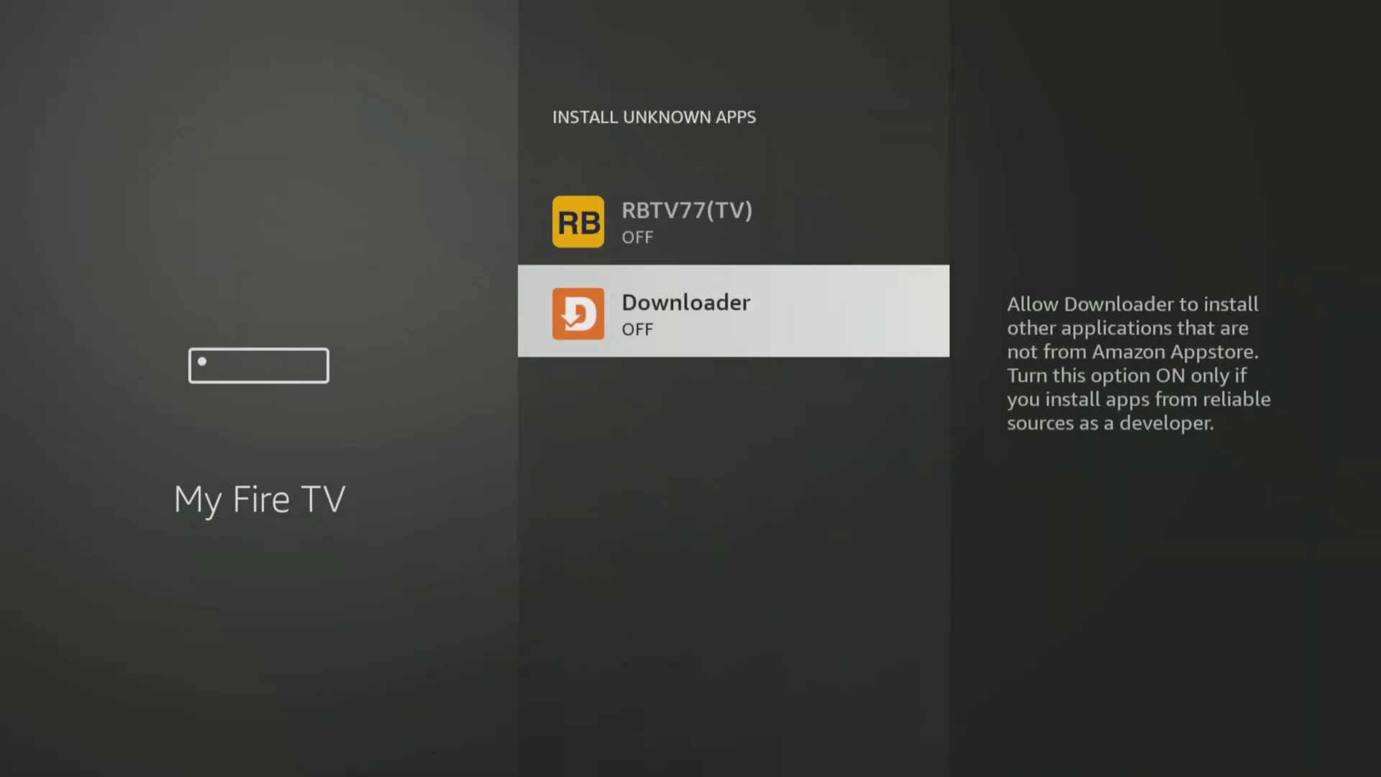
key("Return")
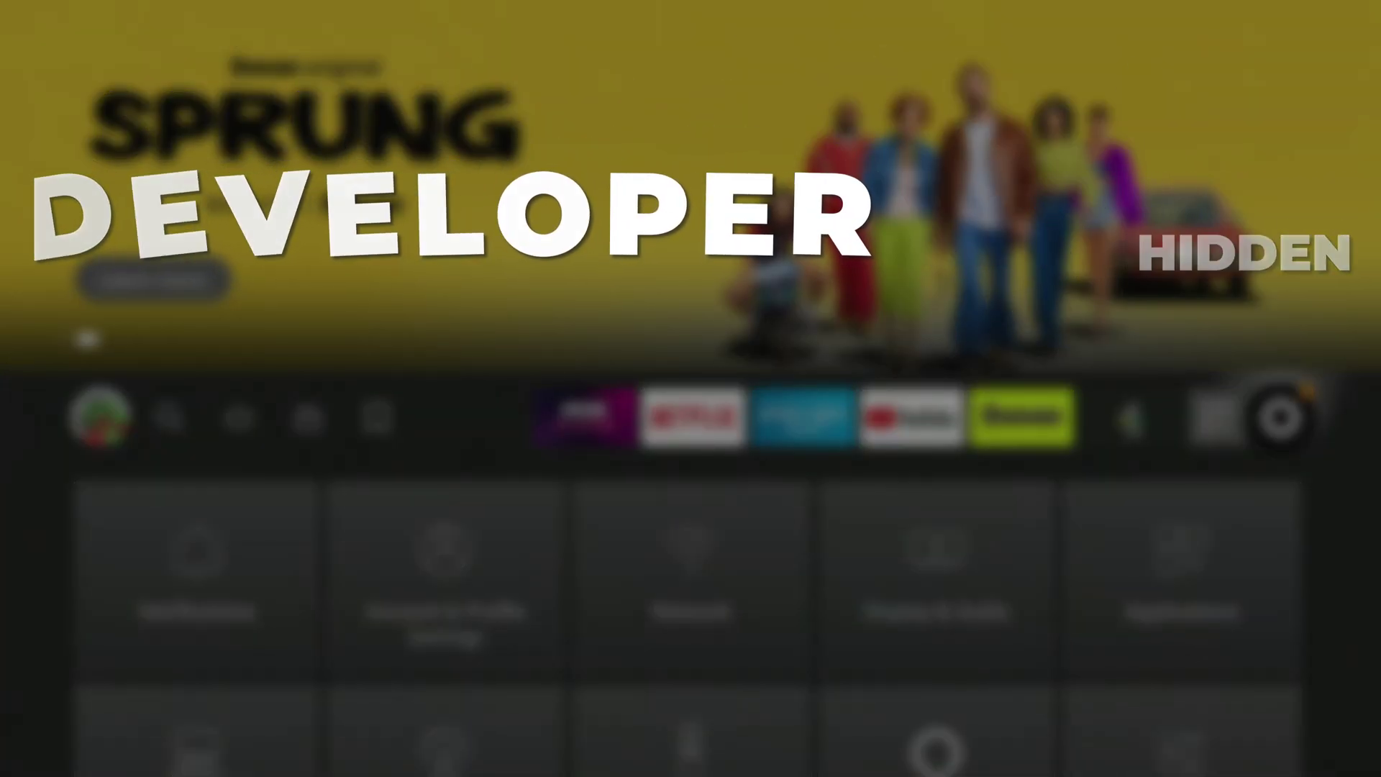
Open the My Fire TV section of the settings to look for Developer Options
key("Down")
key("Down")
key("Down")
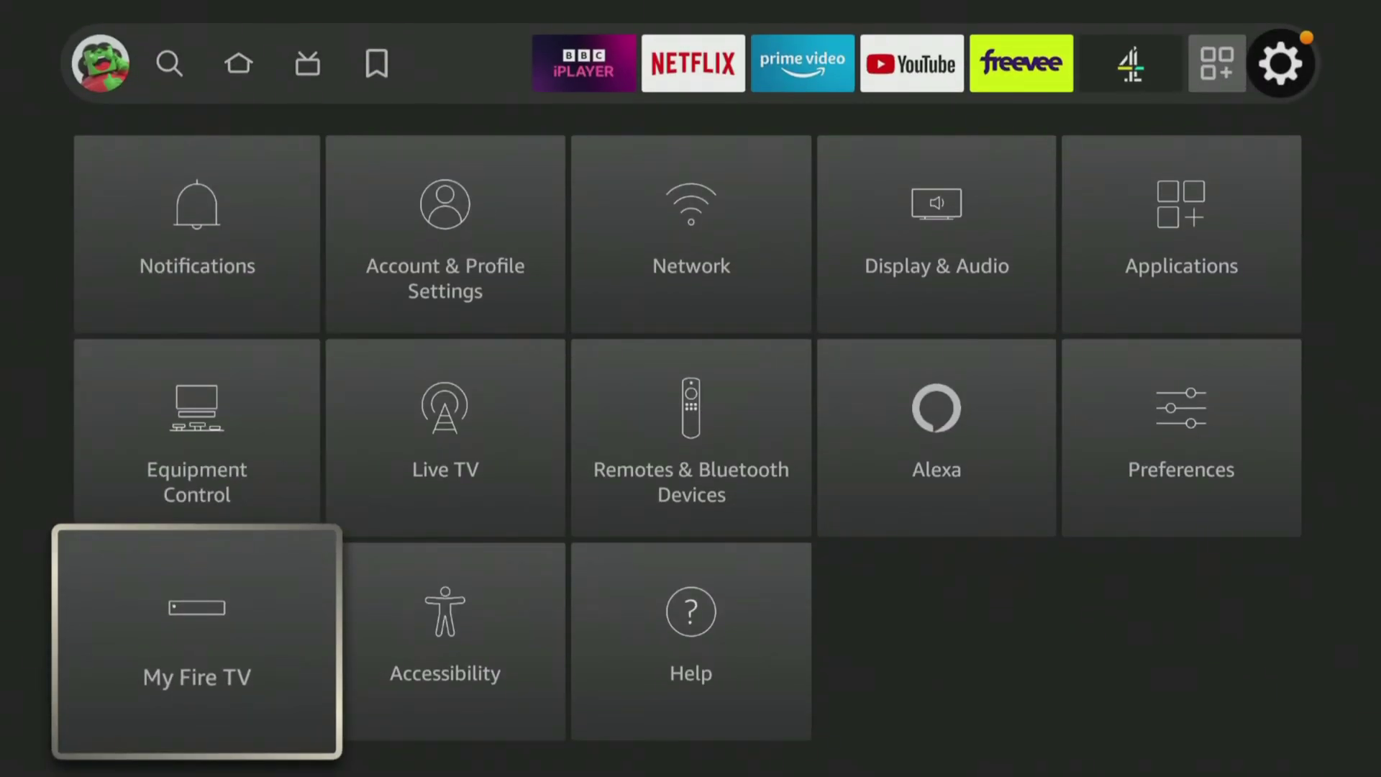
key("Return")
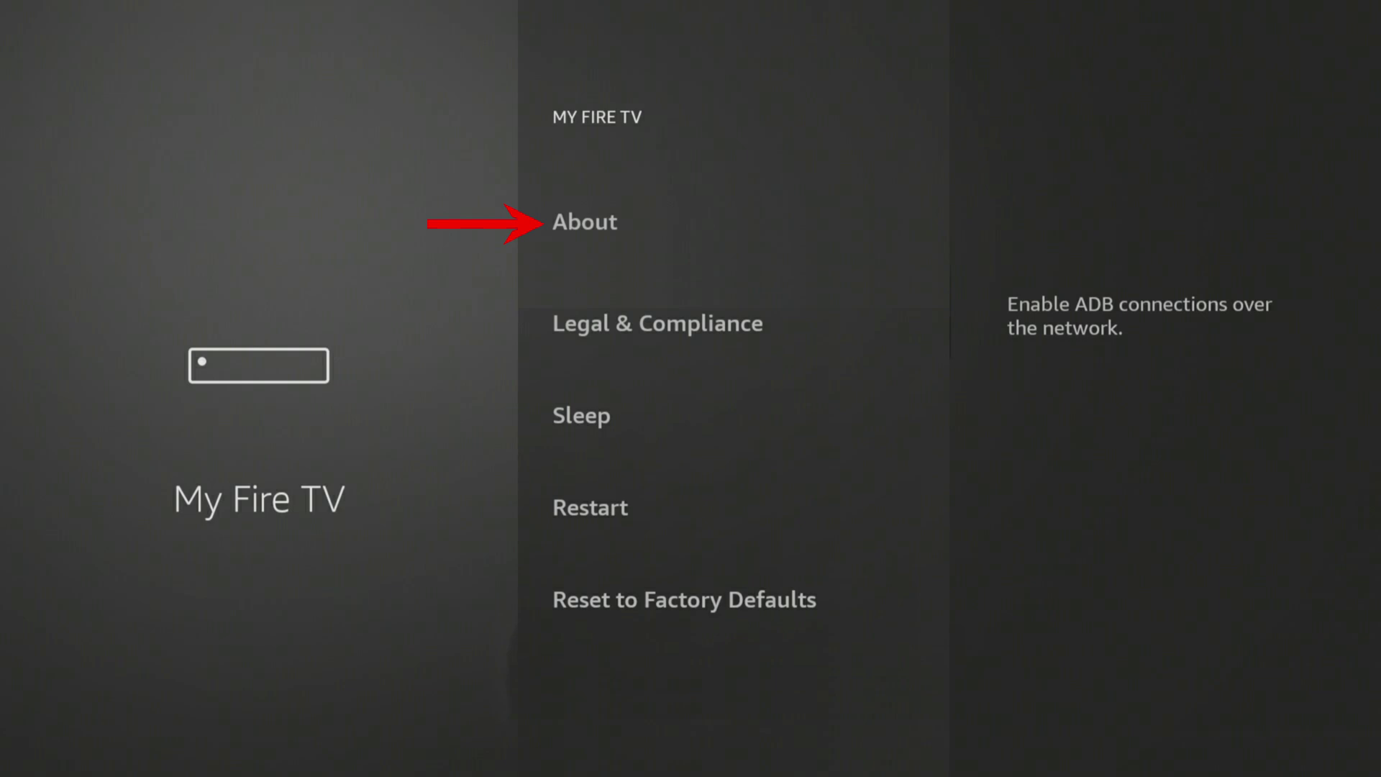
Reveal the hidden Developer Options by repeatedly selecting Fire TV Stick 4K Max under About, and return to My Fire TV
key("Up")
key("Return")
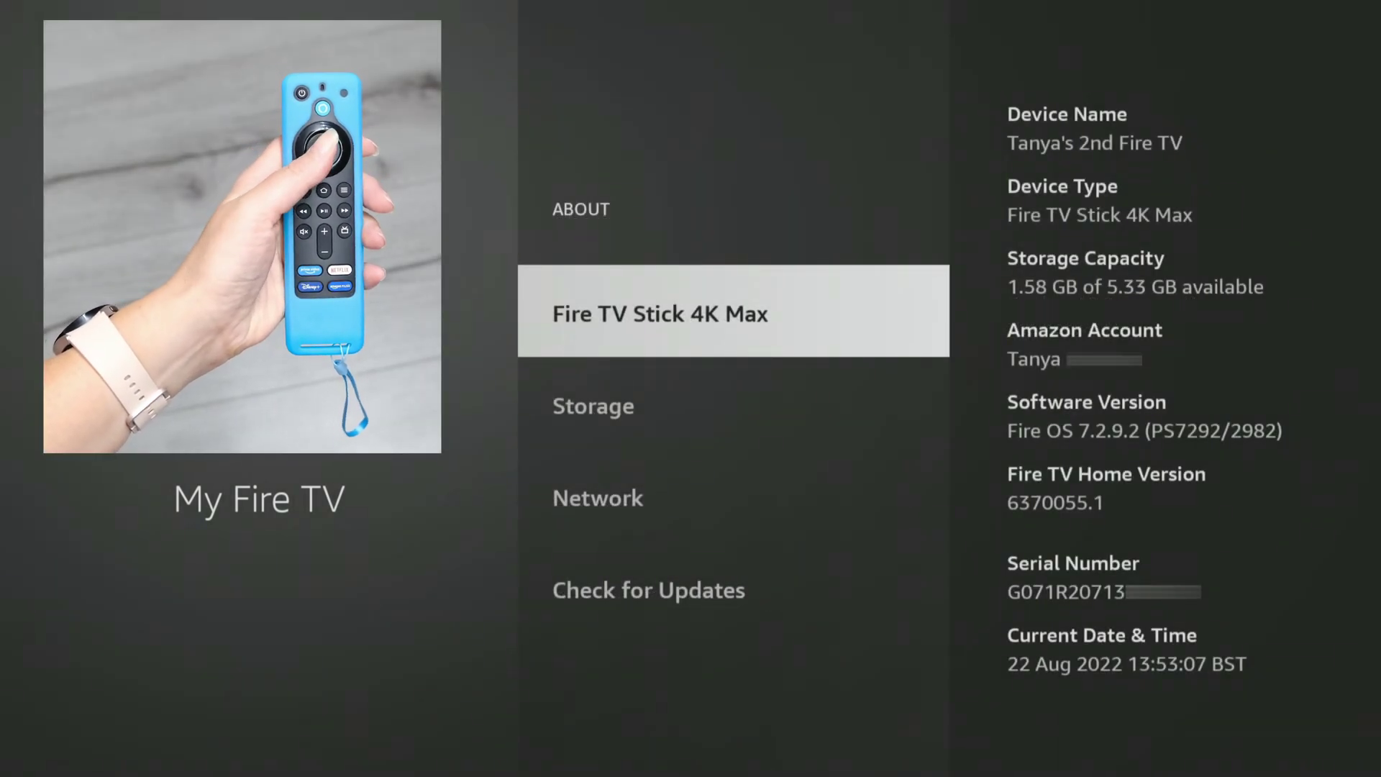
key("Return")
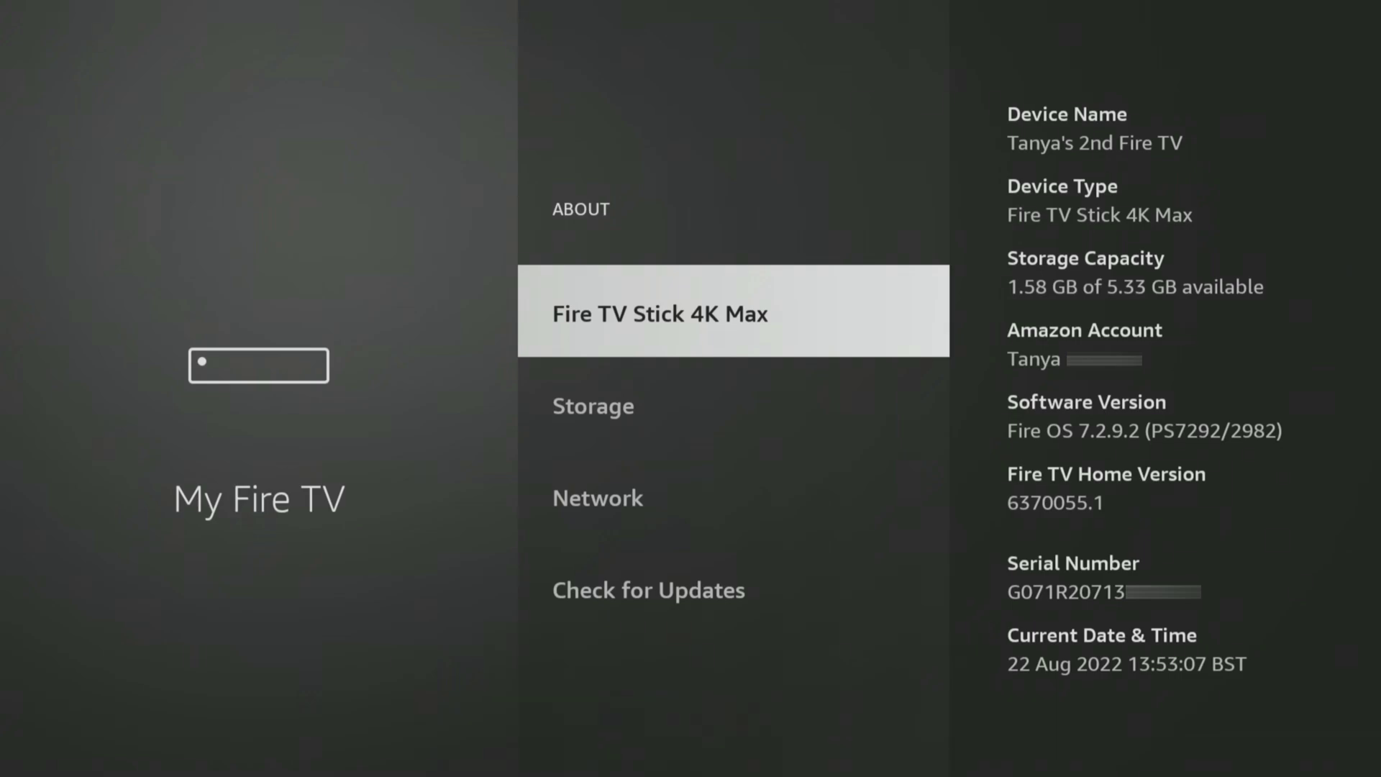
key("Escape")
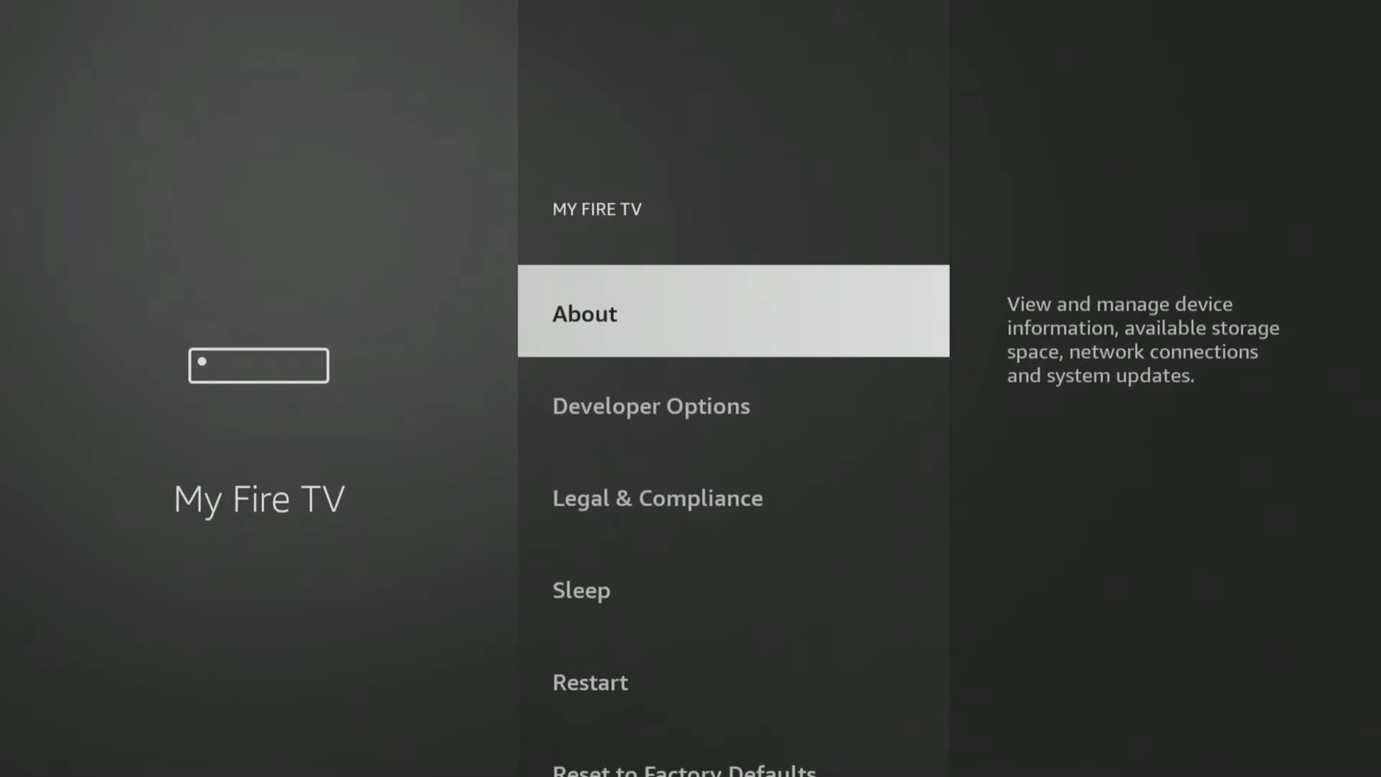
Open the revealed Developer Options and turn on Install unknown apps for Downloader
key("Down")
key("Return")
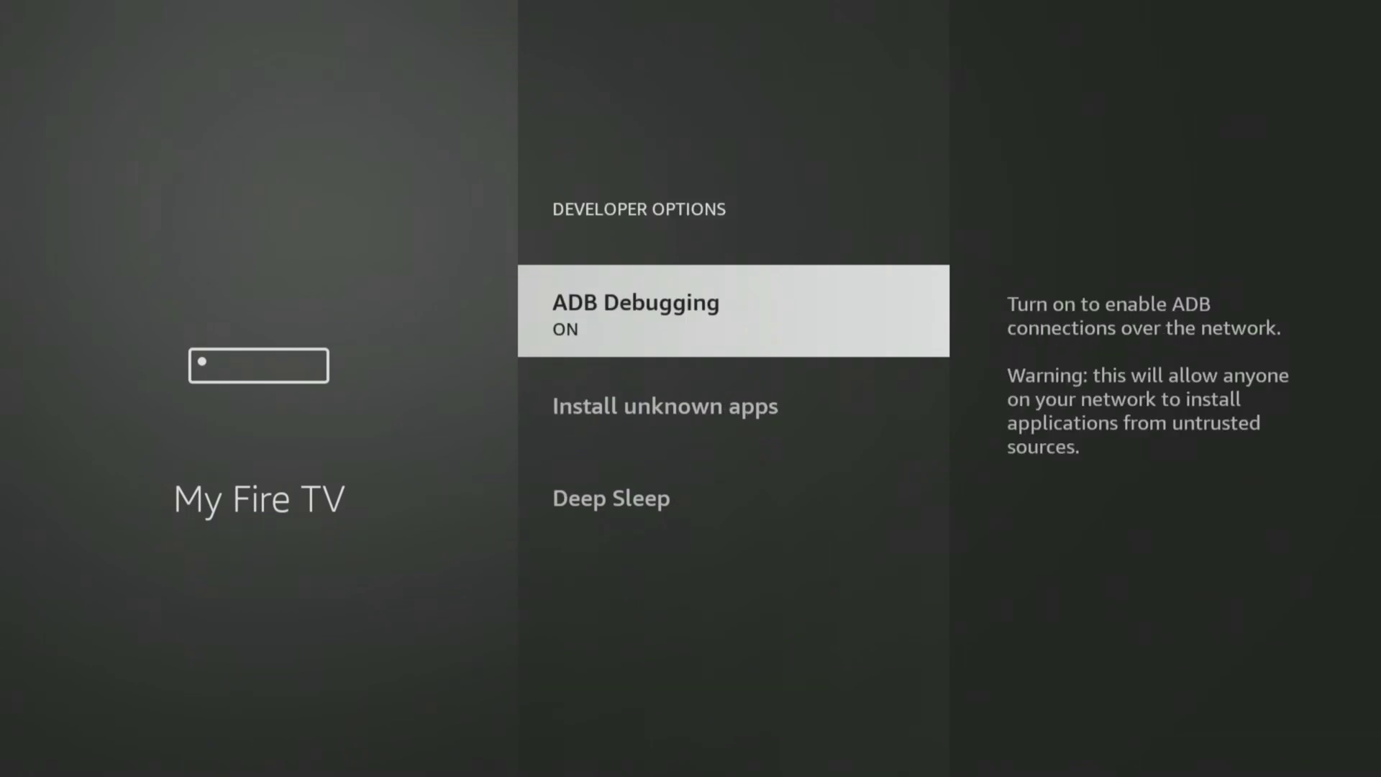
key("Down")
key("Return")
key("Down")
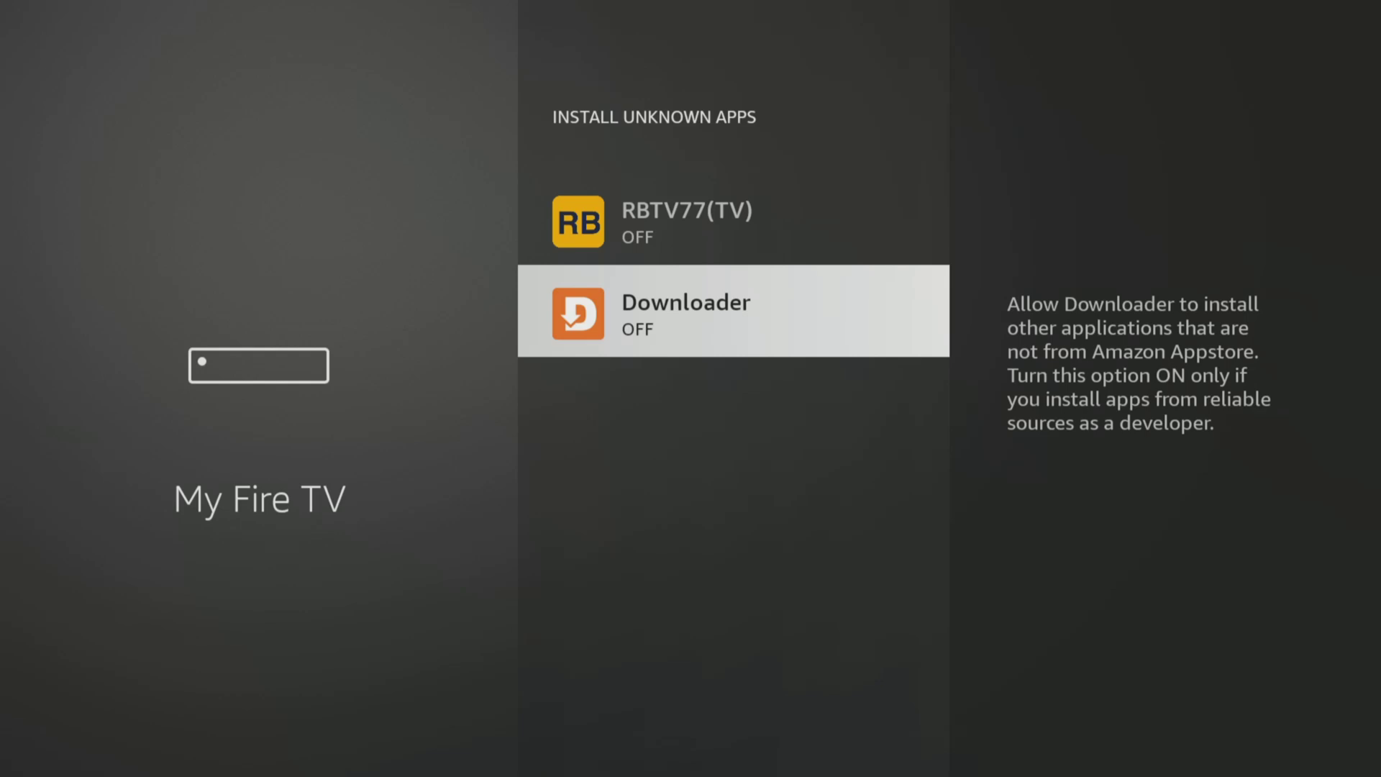
key("Return")
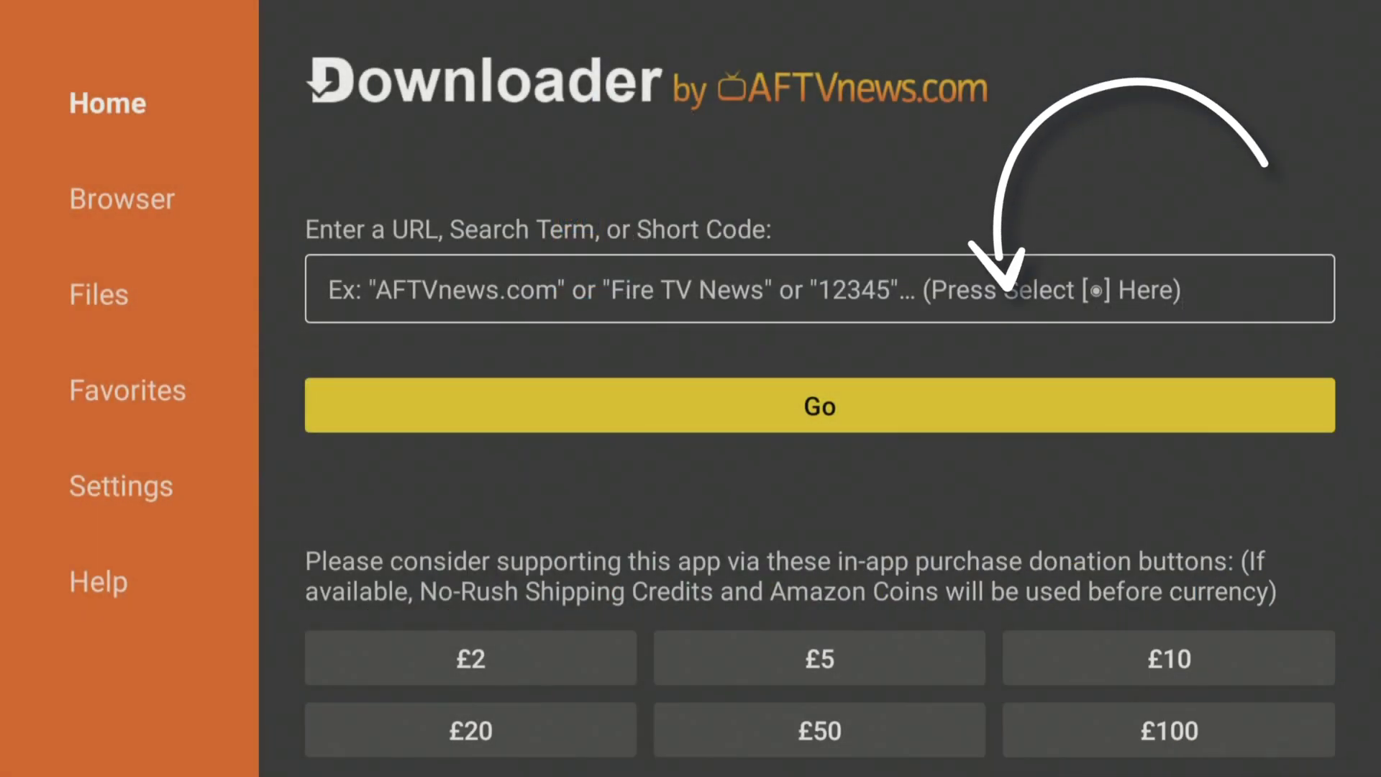
Enter the short code 28907 in Downloader and load the page it points to
key("Return")
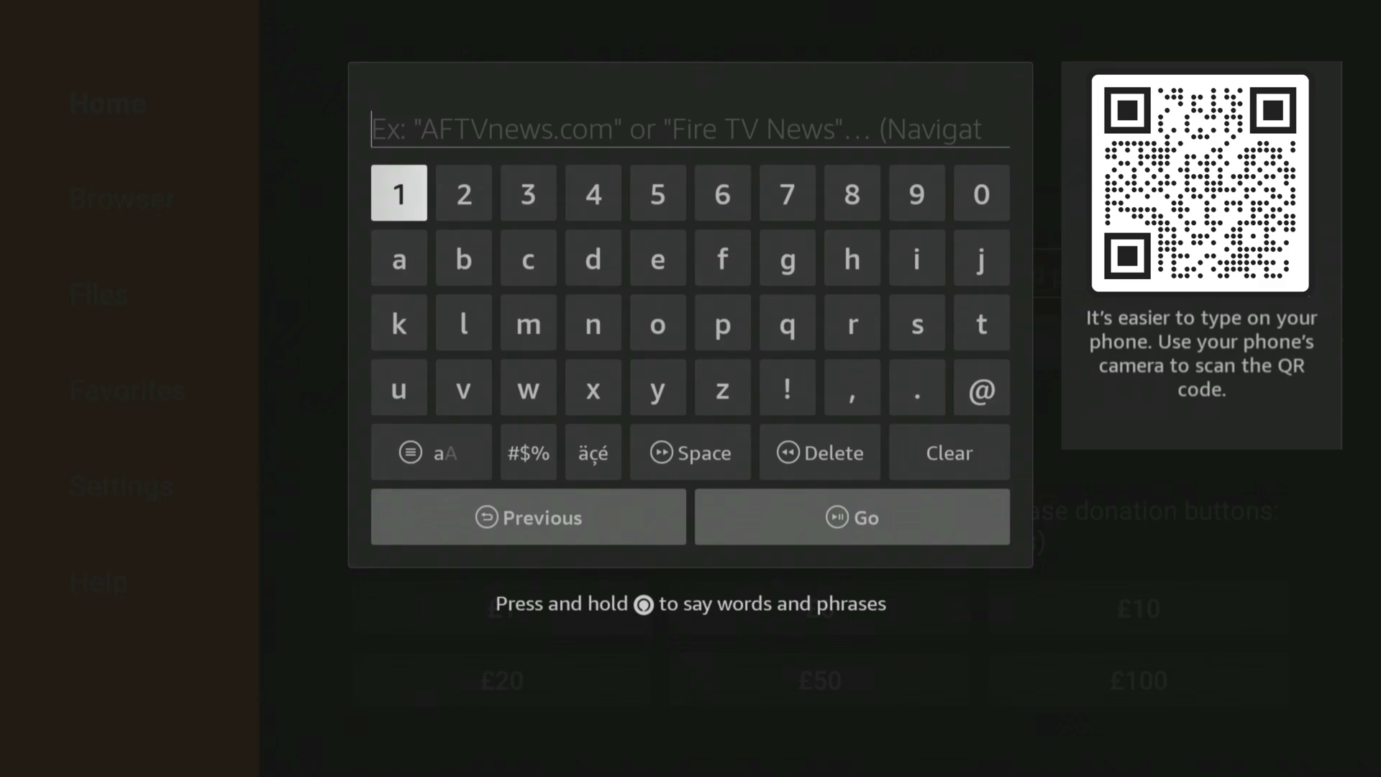
type("289")
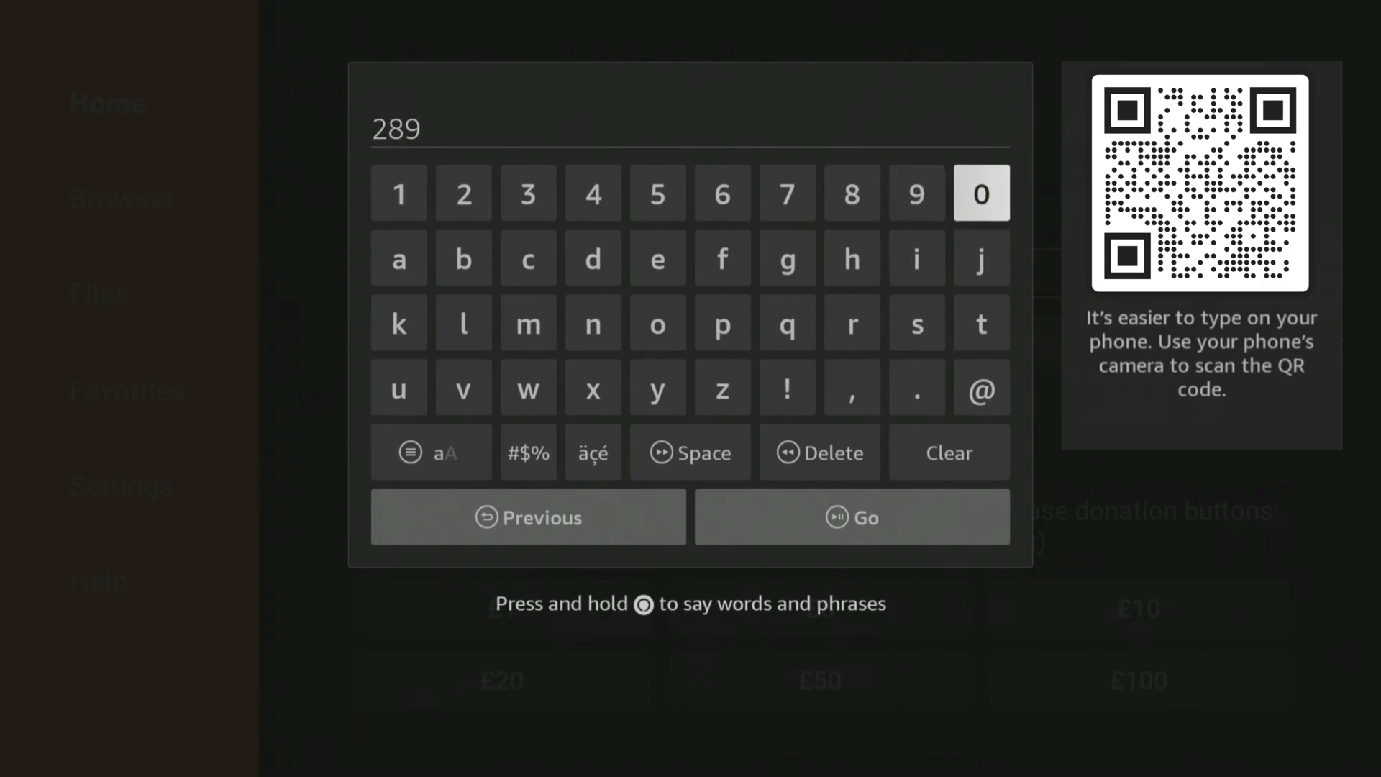
type("07")
key("Down")
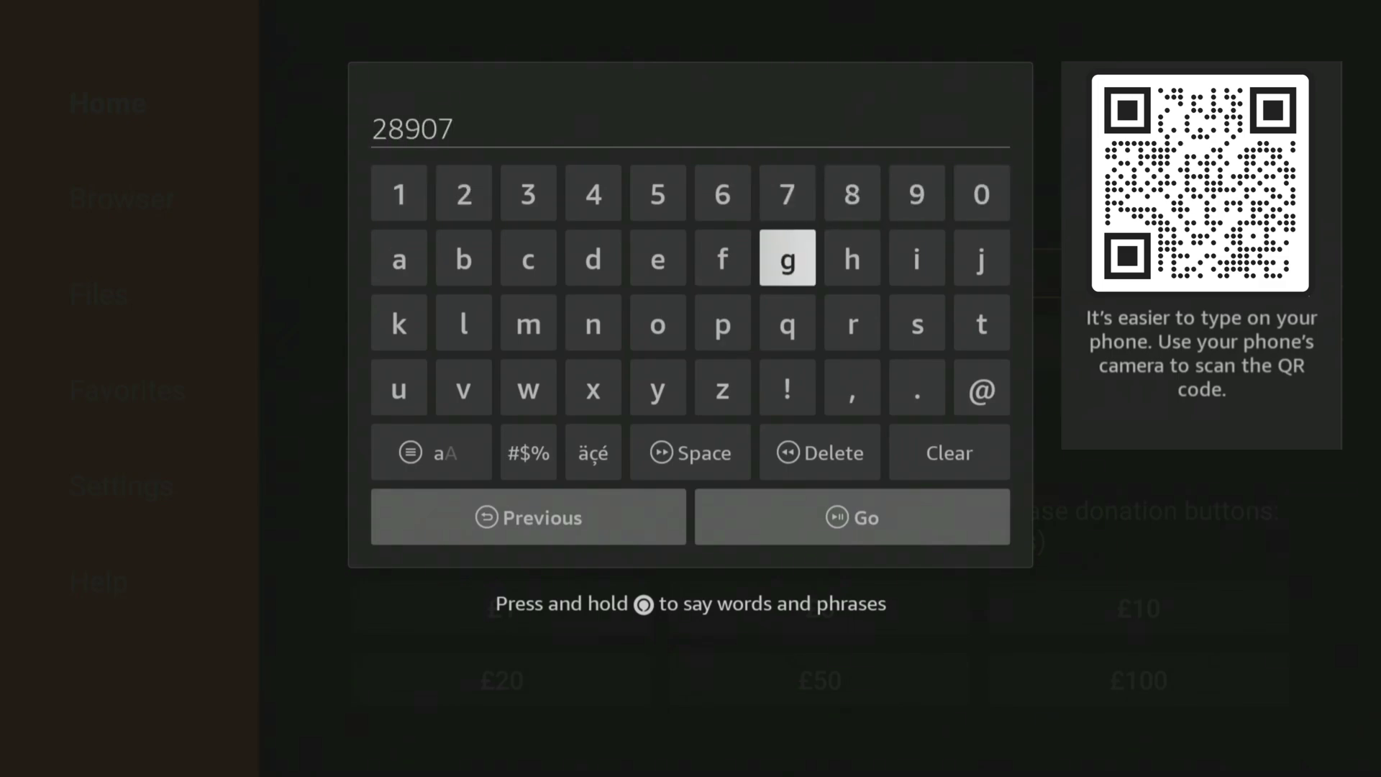
key("Down")
key("Down")
key("Down")
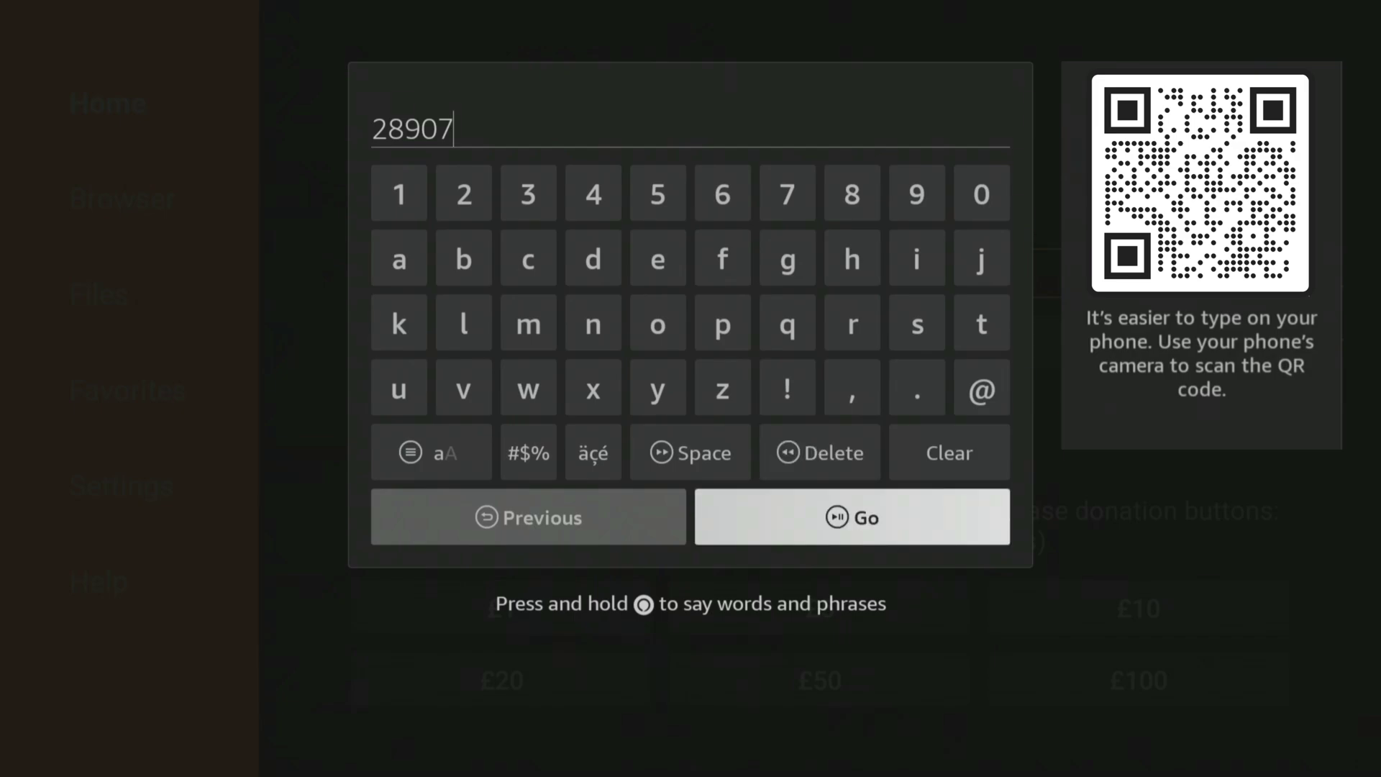
key("Return")
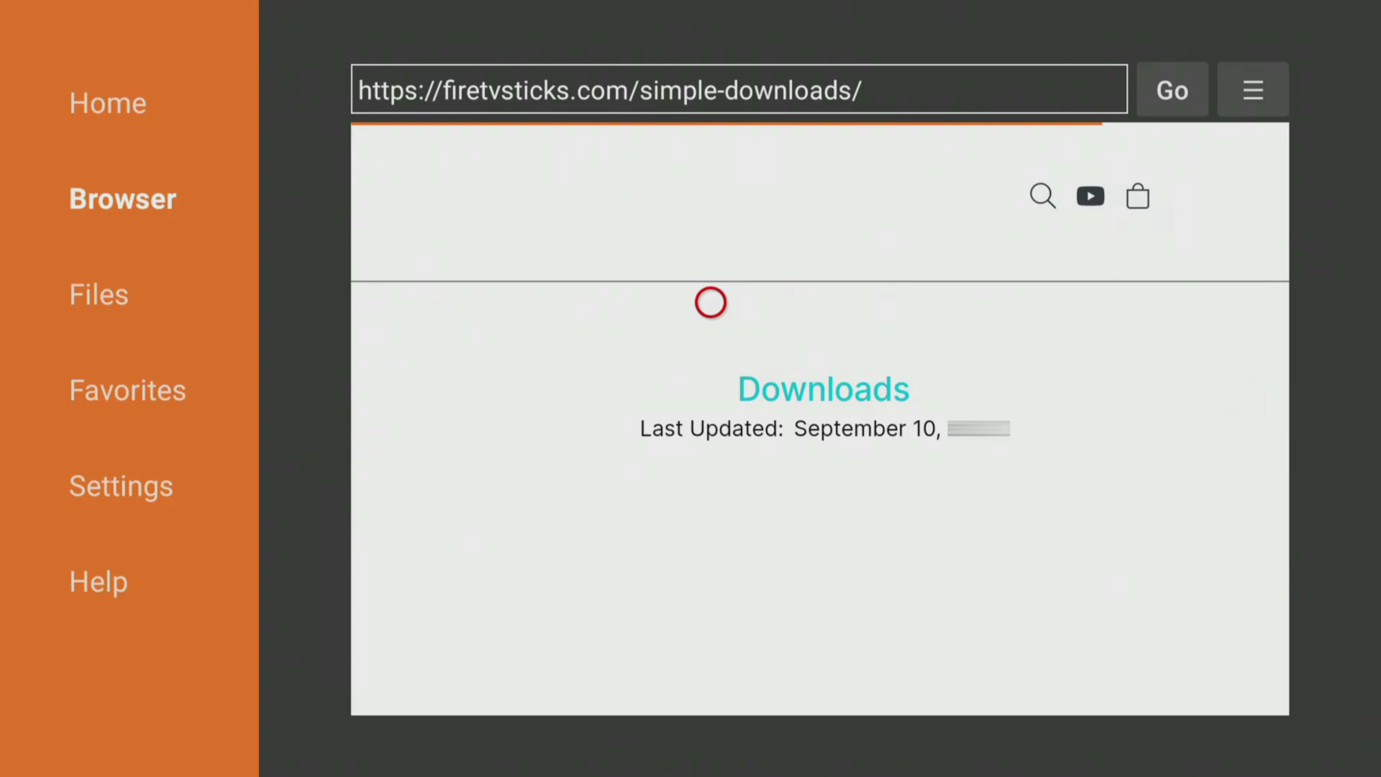
Show the downloads page in fullscreen mode and save it to favorites as "Simple Downloads - Firetvsticks"
key("Menu")
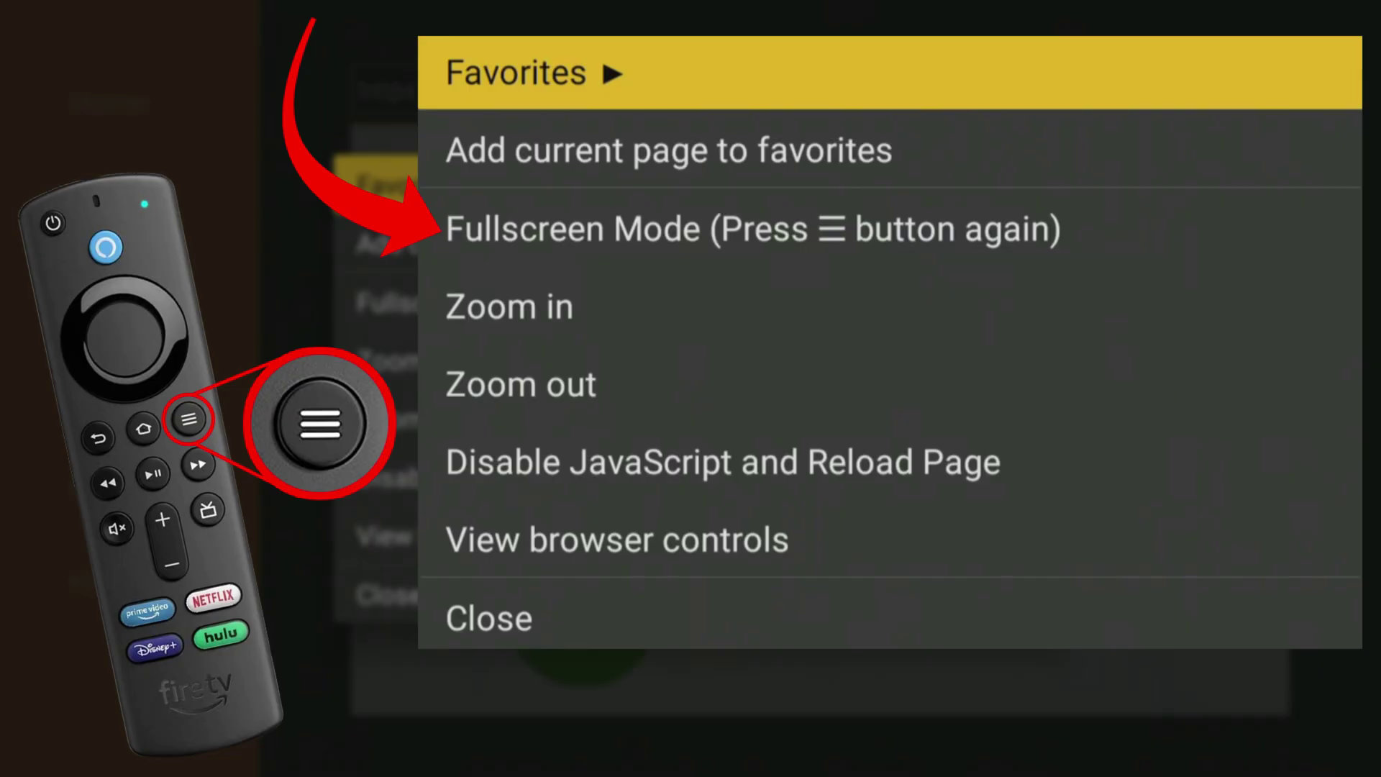
key("Menu")
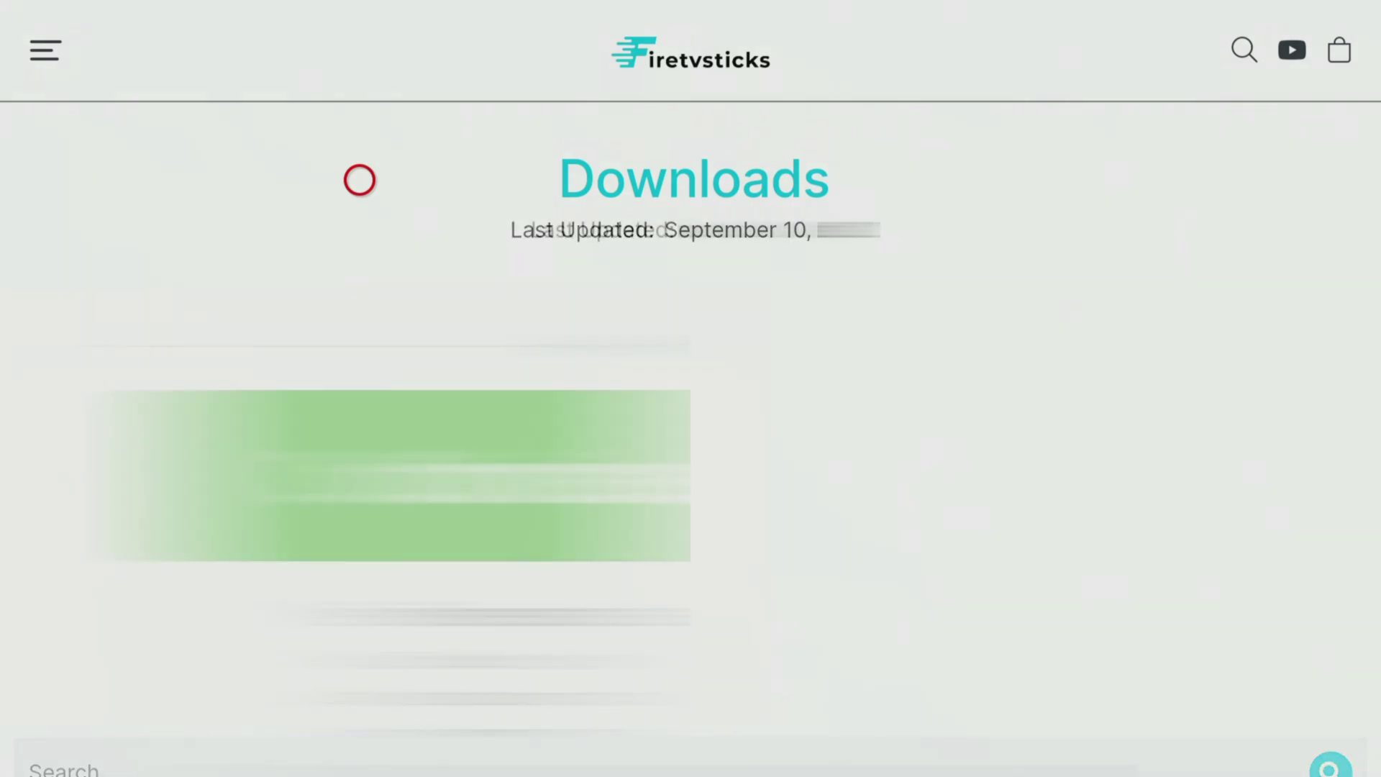
key("Menu")
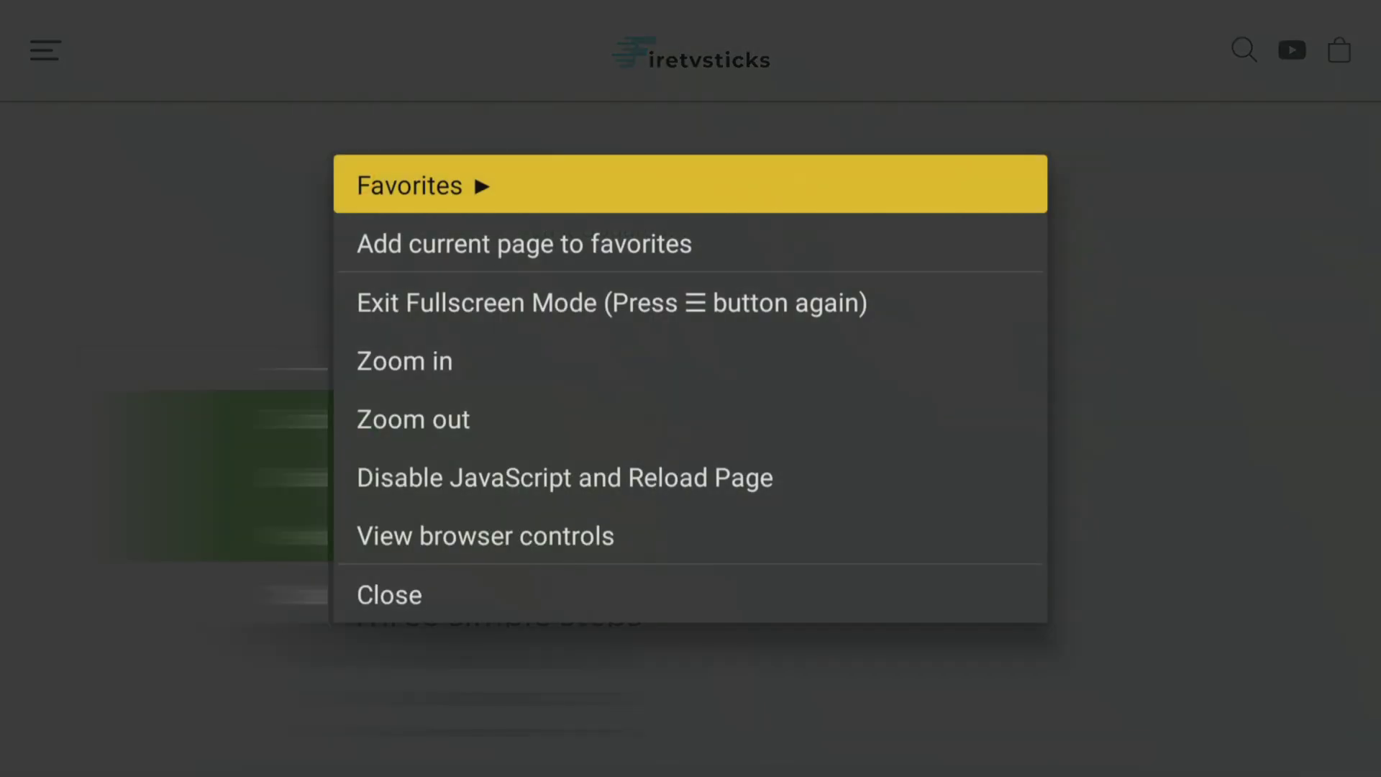
key("Down")
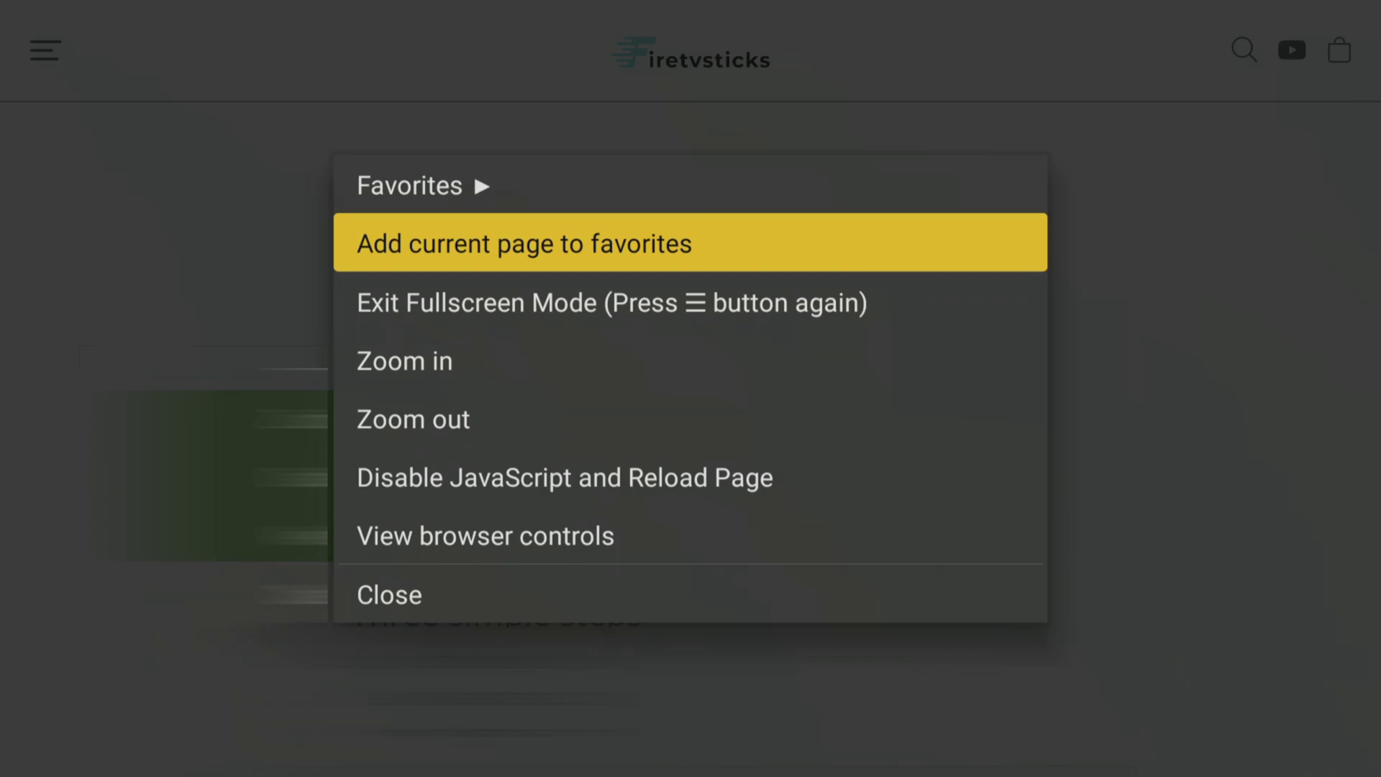
key("Return")
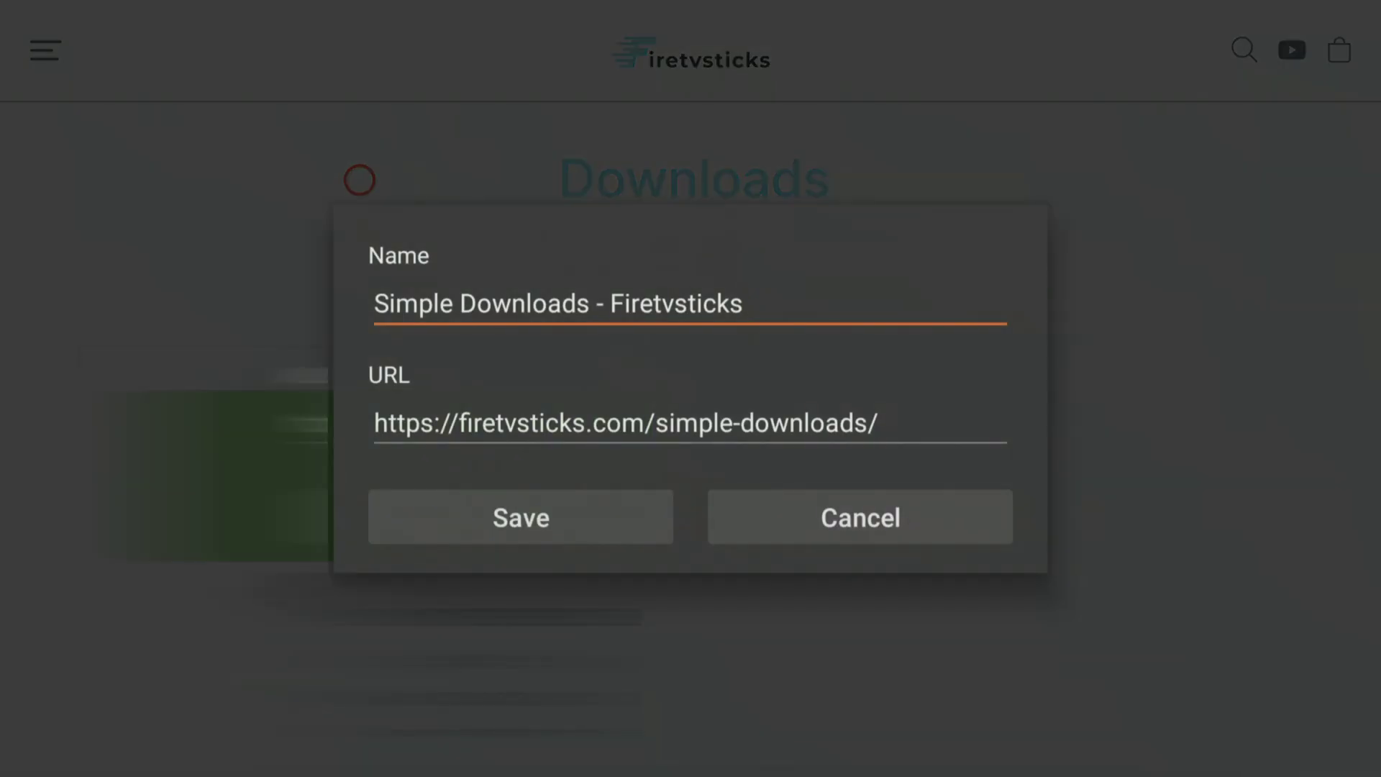
key("Down")
key("Down")
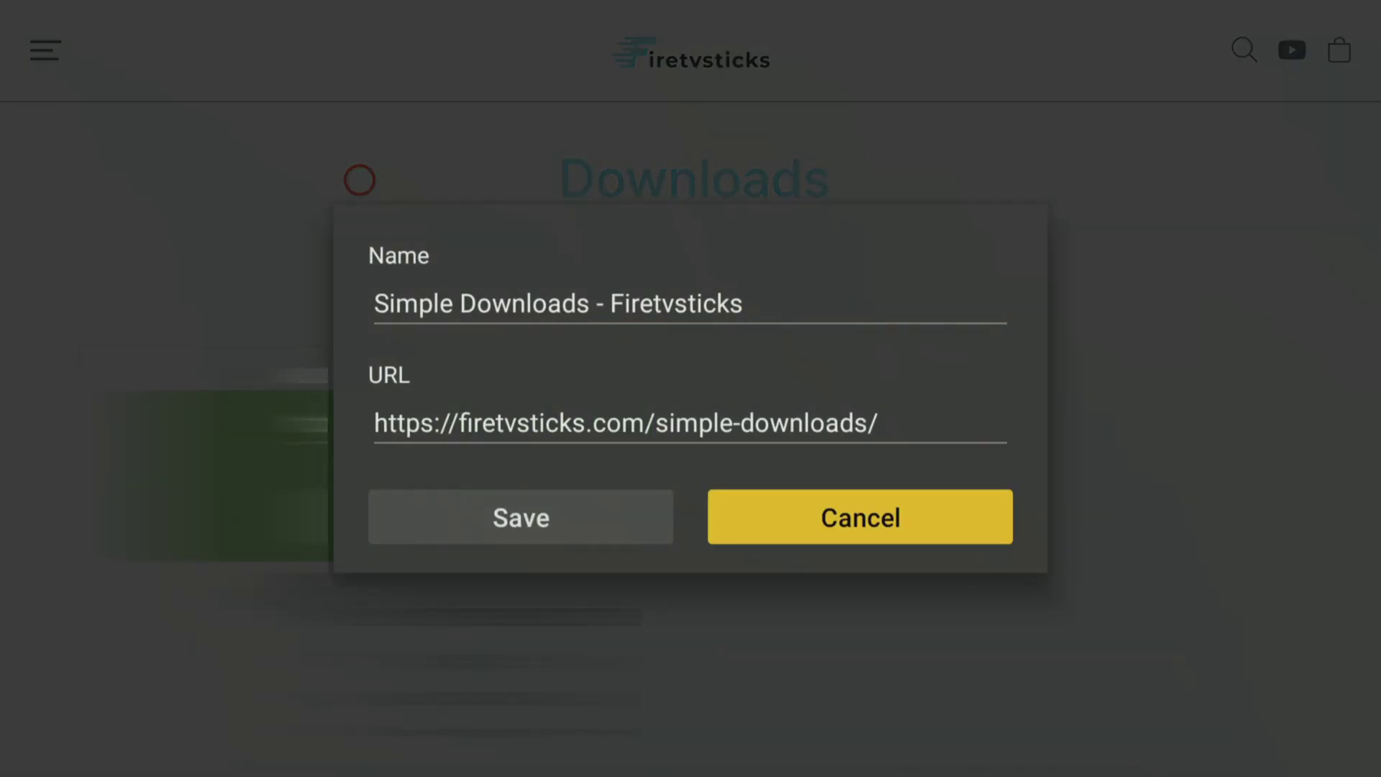
key("Left")
key("Return")
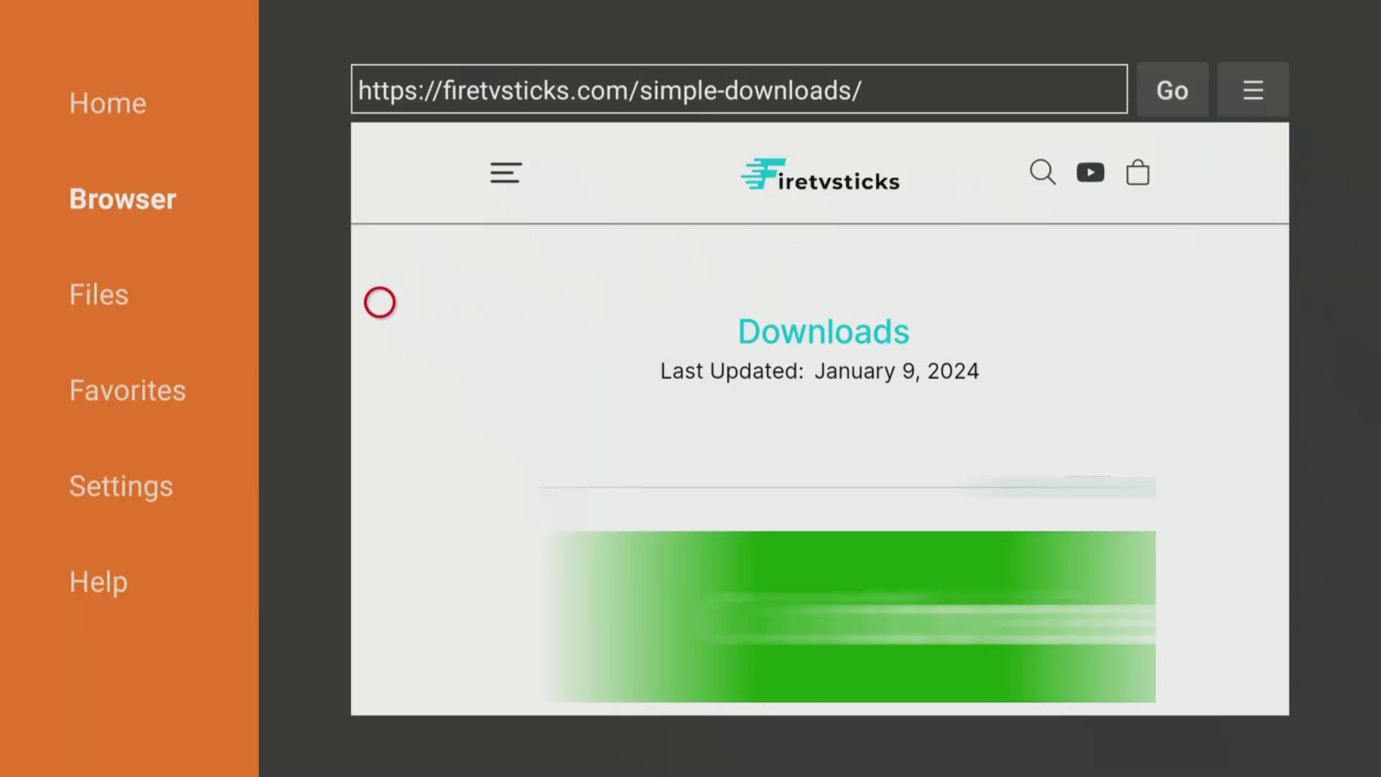
Leave the web page and open Downloader's list of favorites
key("Escape")
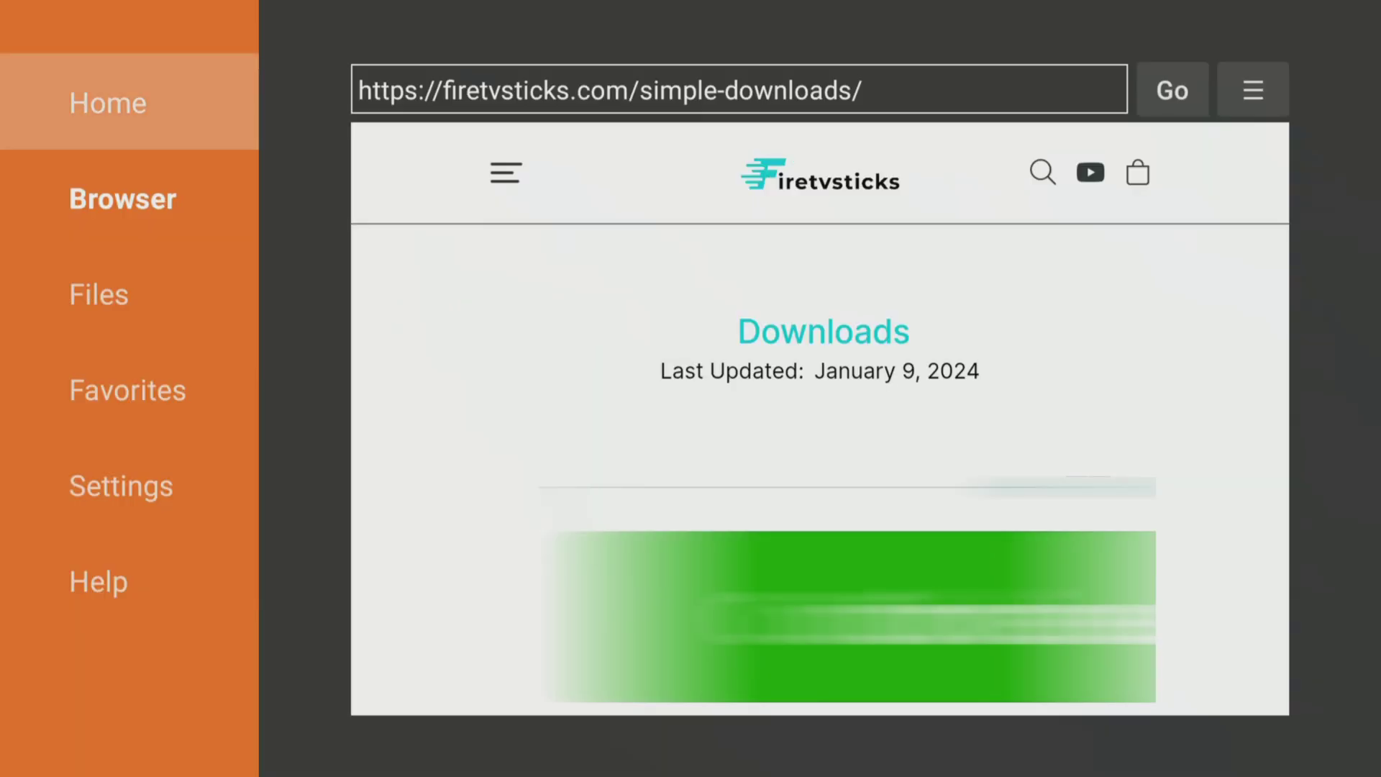
key("Down")
key("Down")
key("Down")
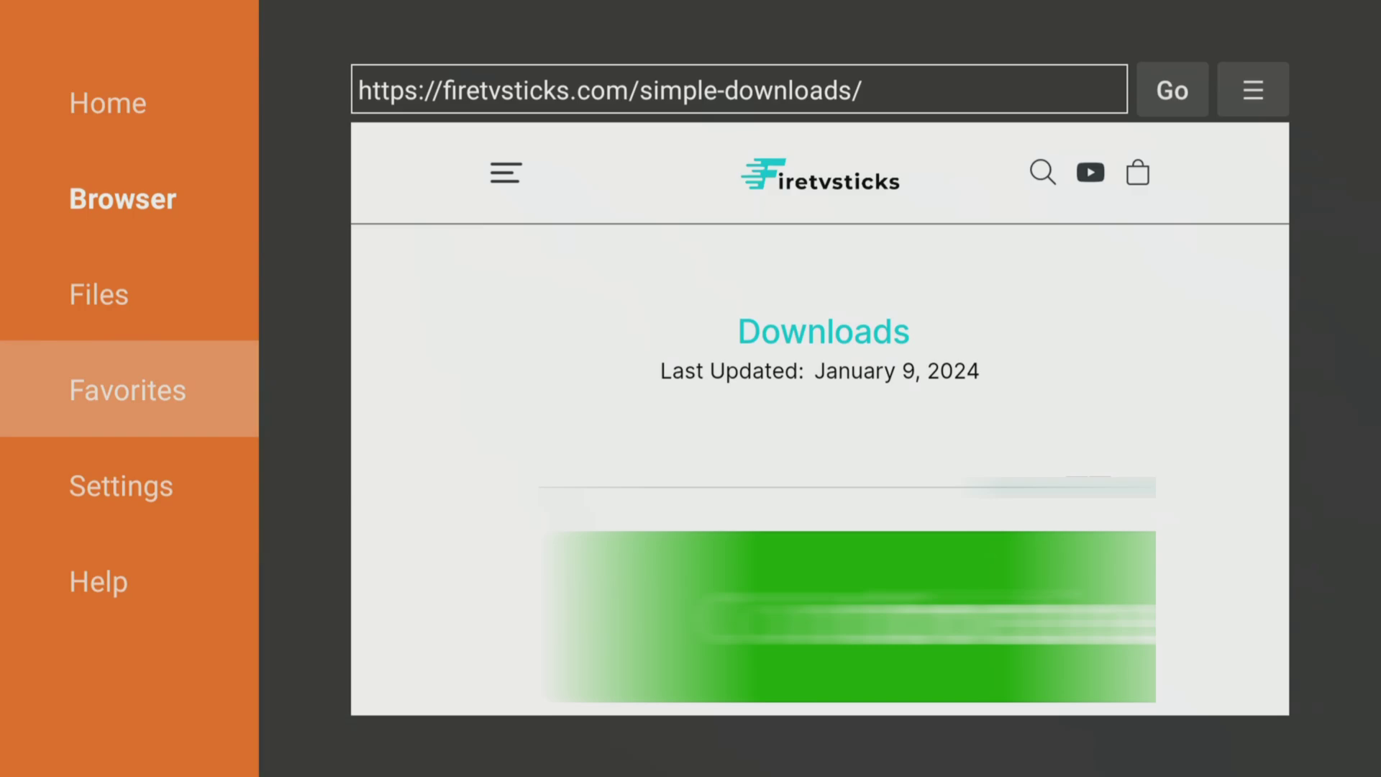
key("Return")
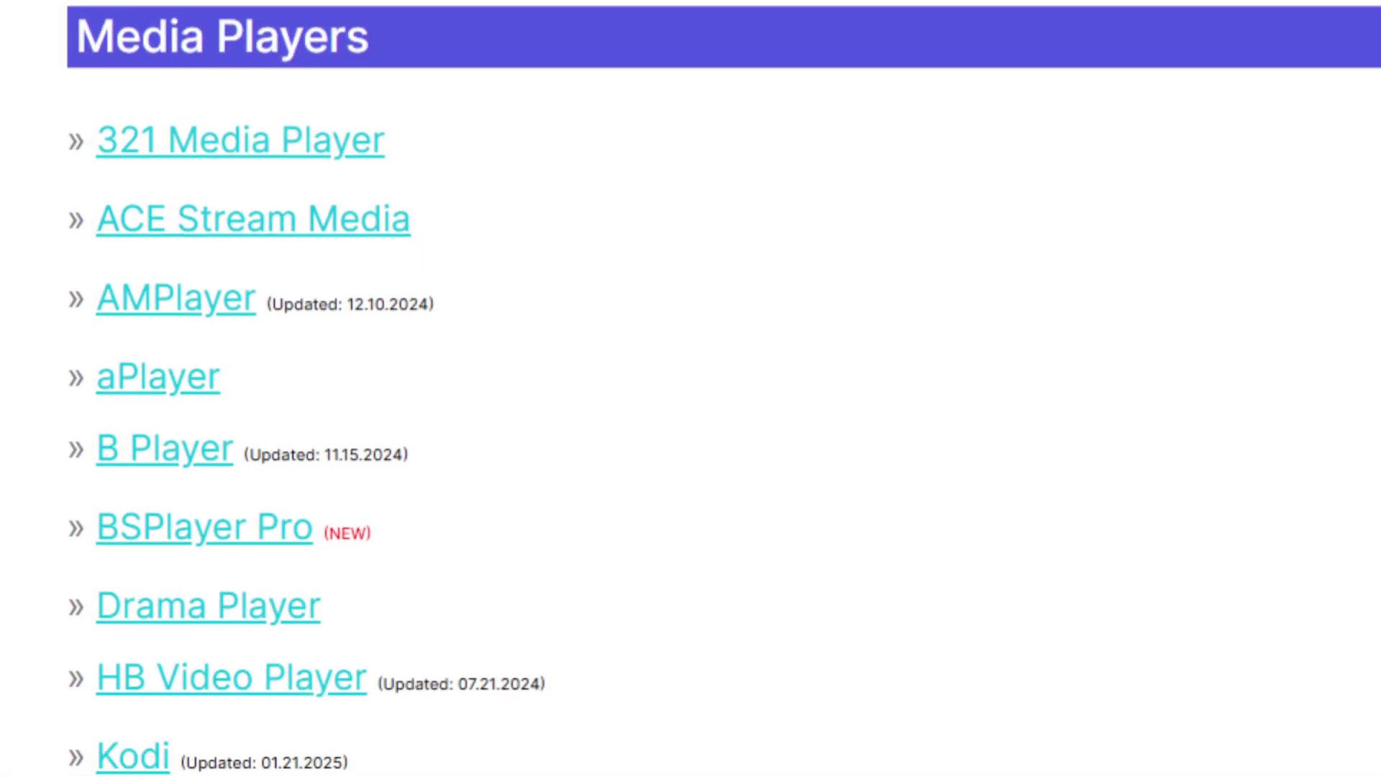
Find Kodi under Media Players, go to its Stable Version 21.2 (Omega) downloads for Fire TV, and install Kodi
scroll(691, 388, "down", 3)
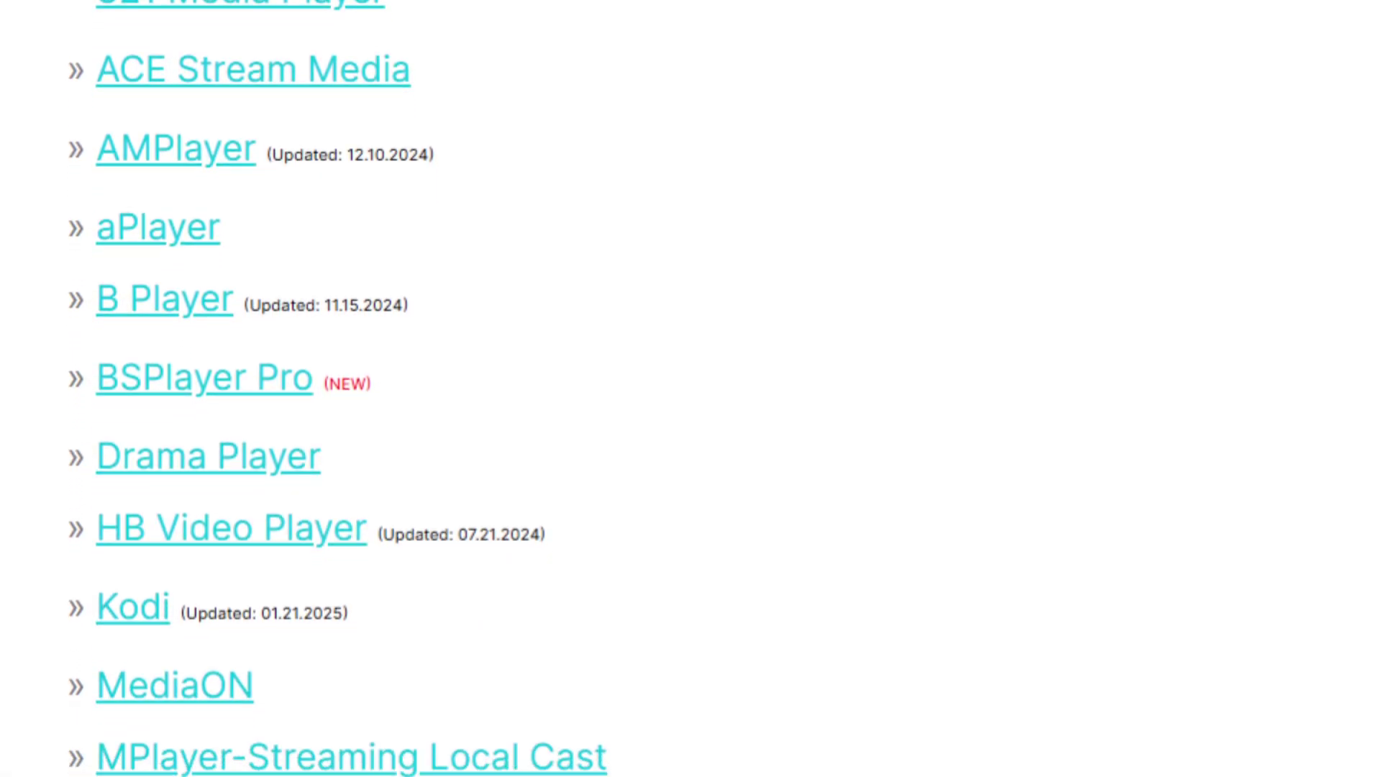
scroll(690, 388, "down", 2)
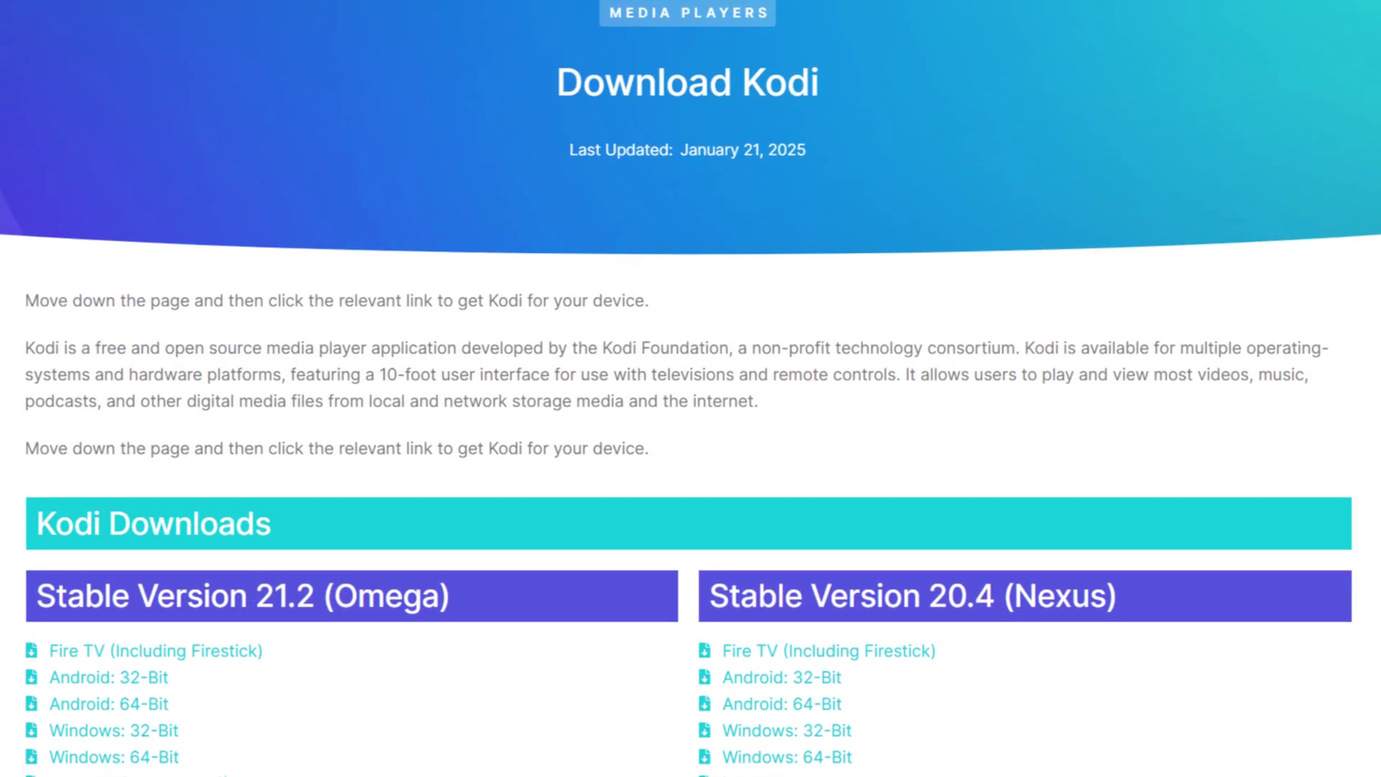
scroll(690, 388, "down", 1)
scroll(690, 388, "down", 2)
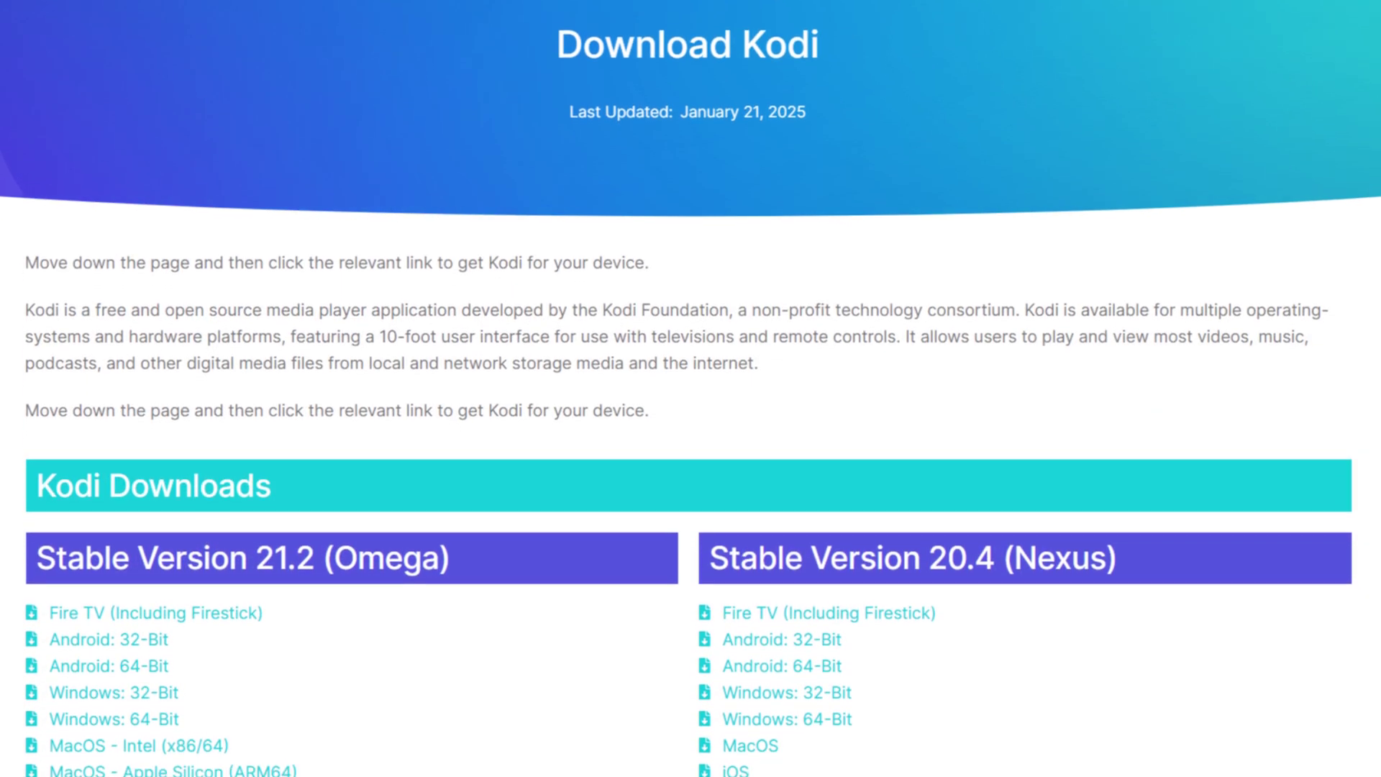
scroll(691, 388, "down", 2)
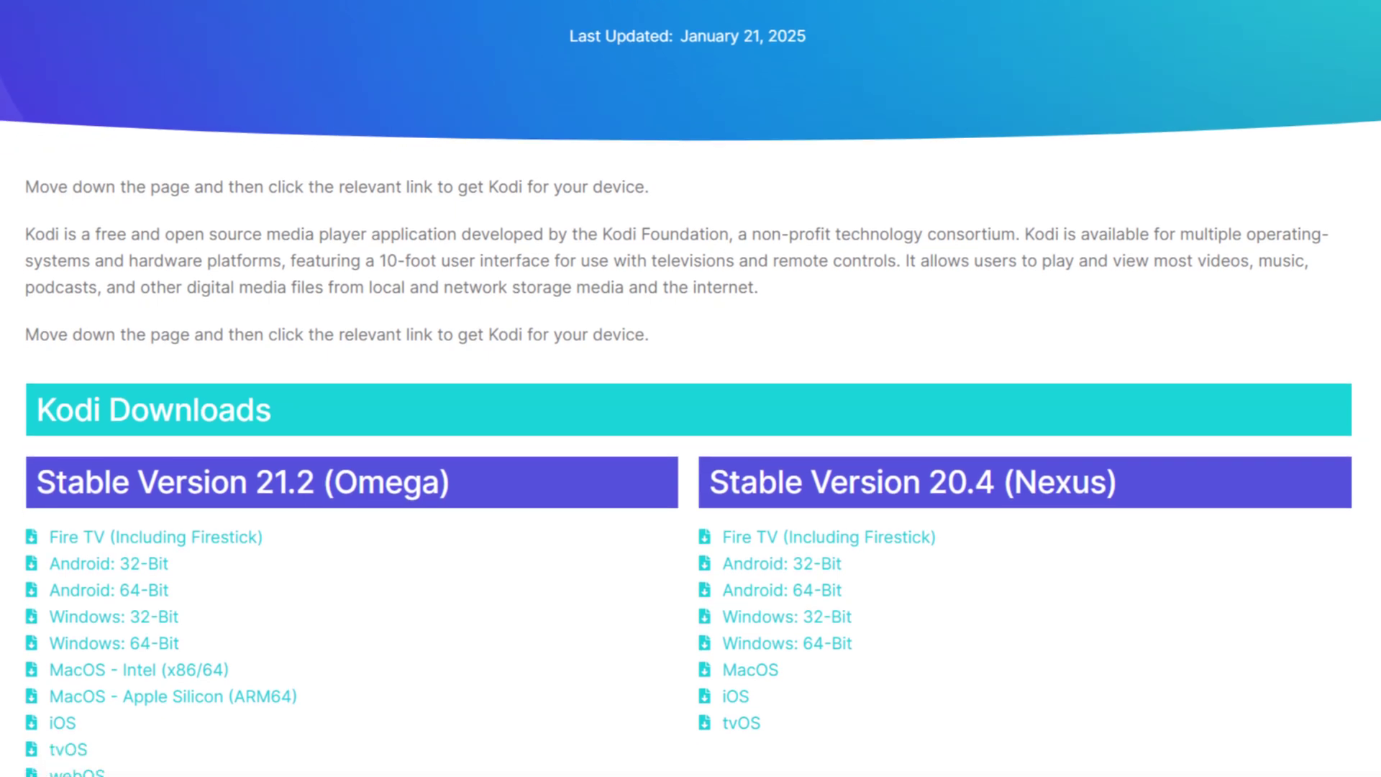
scroll(690, 389, "down", 1)
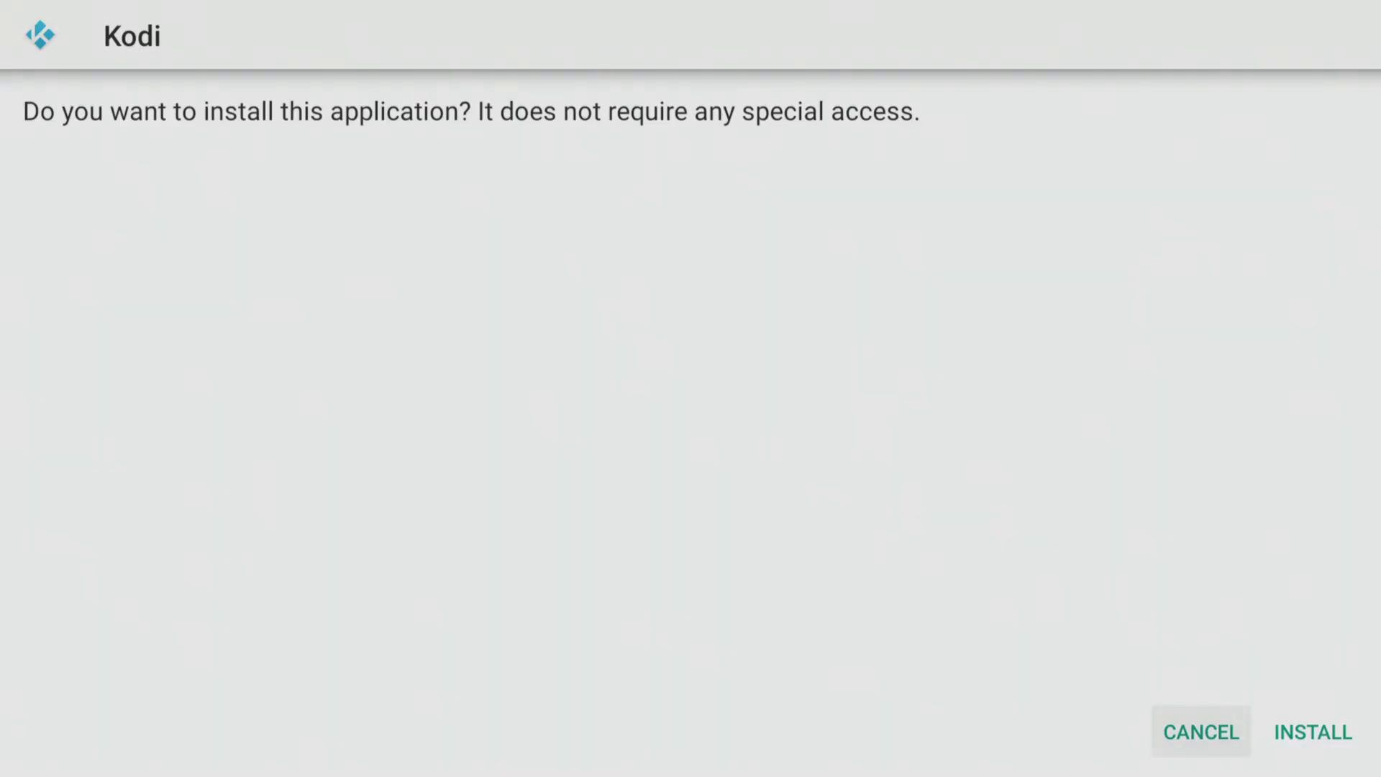
key("Right")
key("Return")
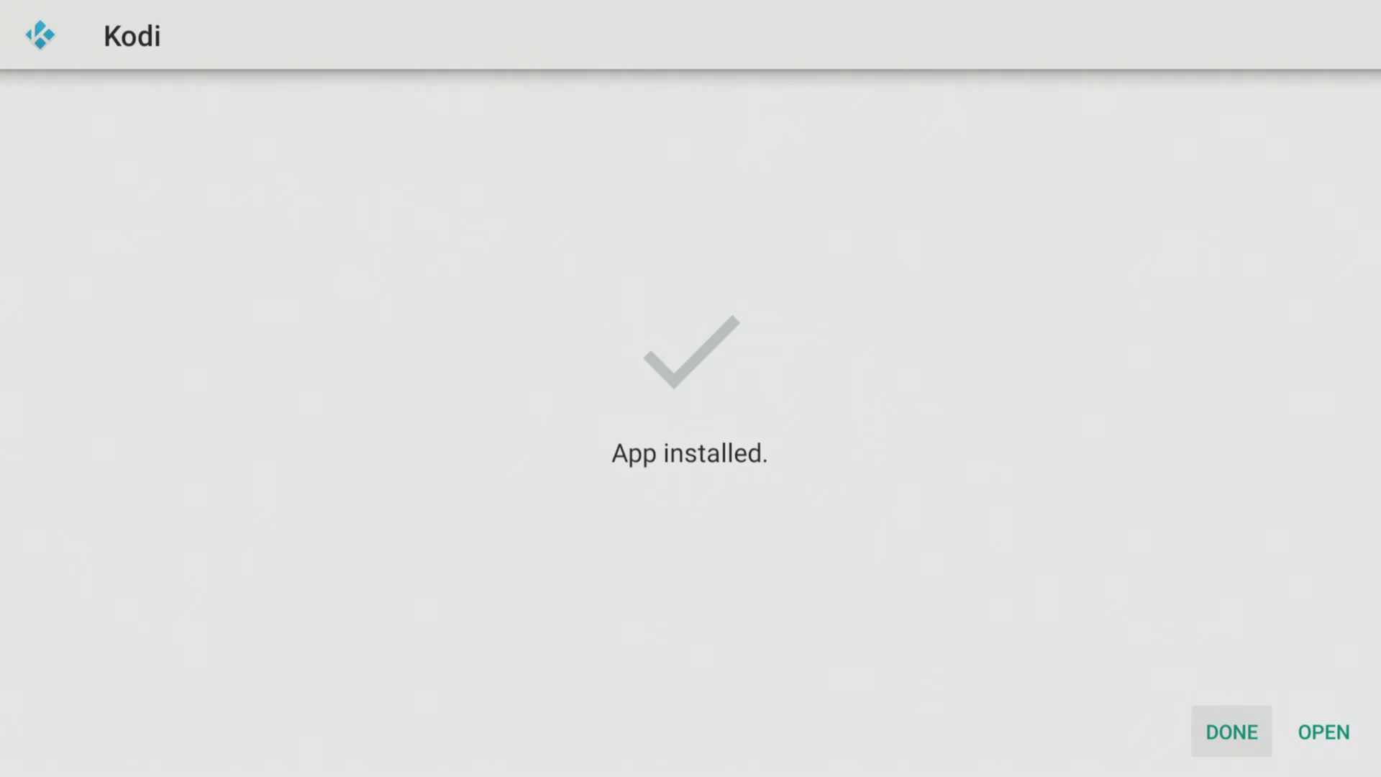
Close the installer and delete the downloaded file kodi-21.2-Omega-armeabi-v7a.apk
key("Return")
key("Right")
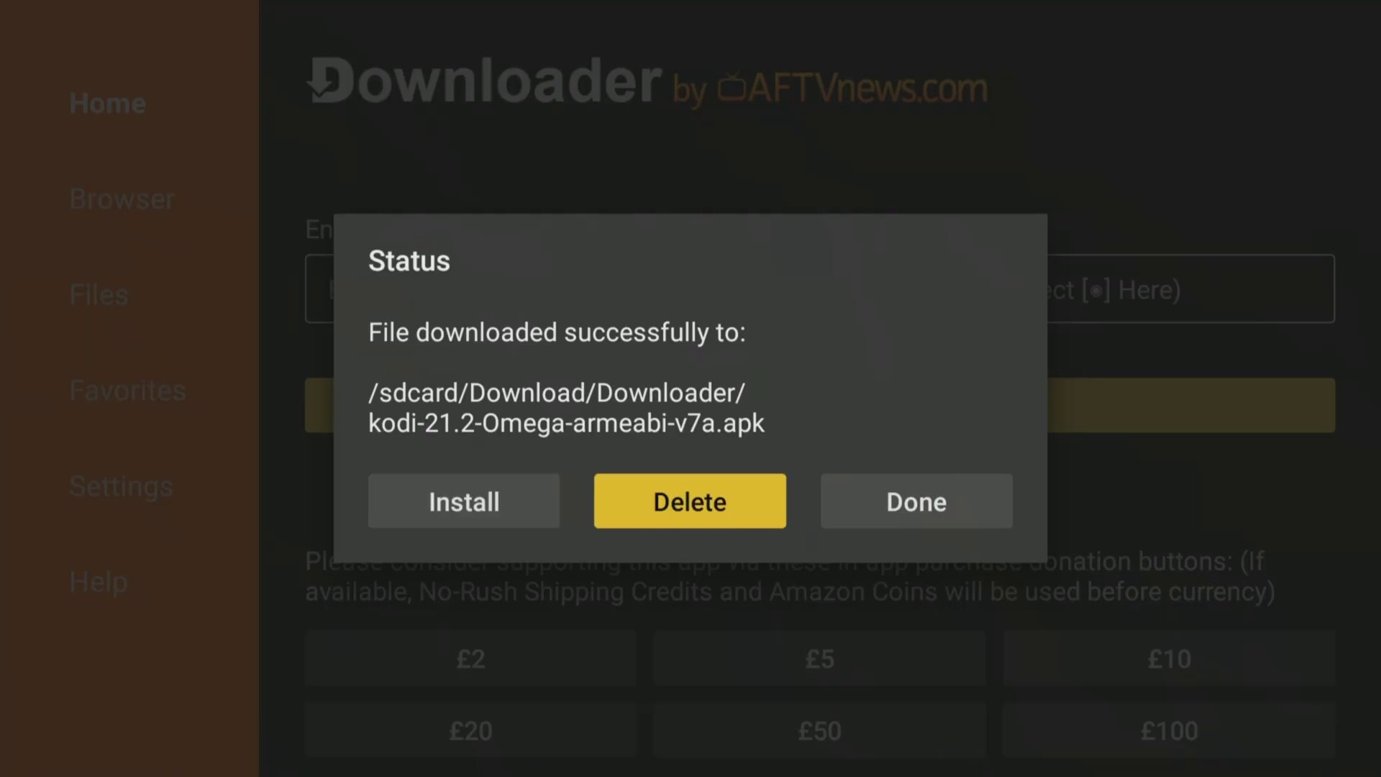
key("Return")
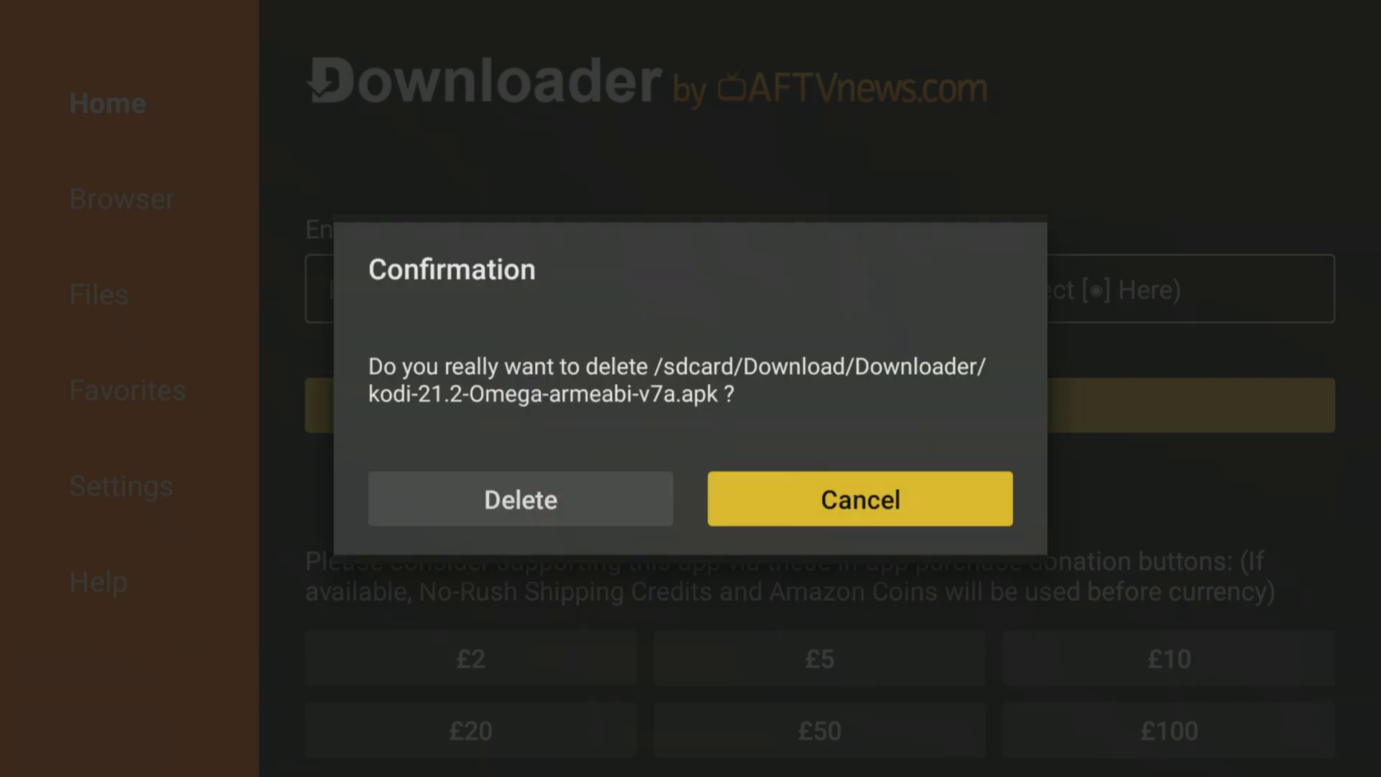
key("Left")
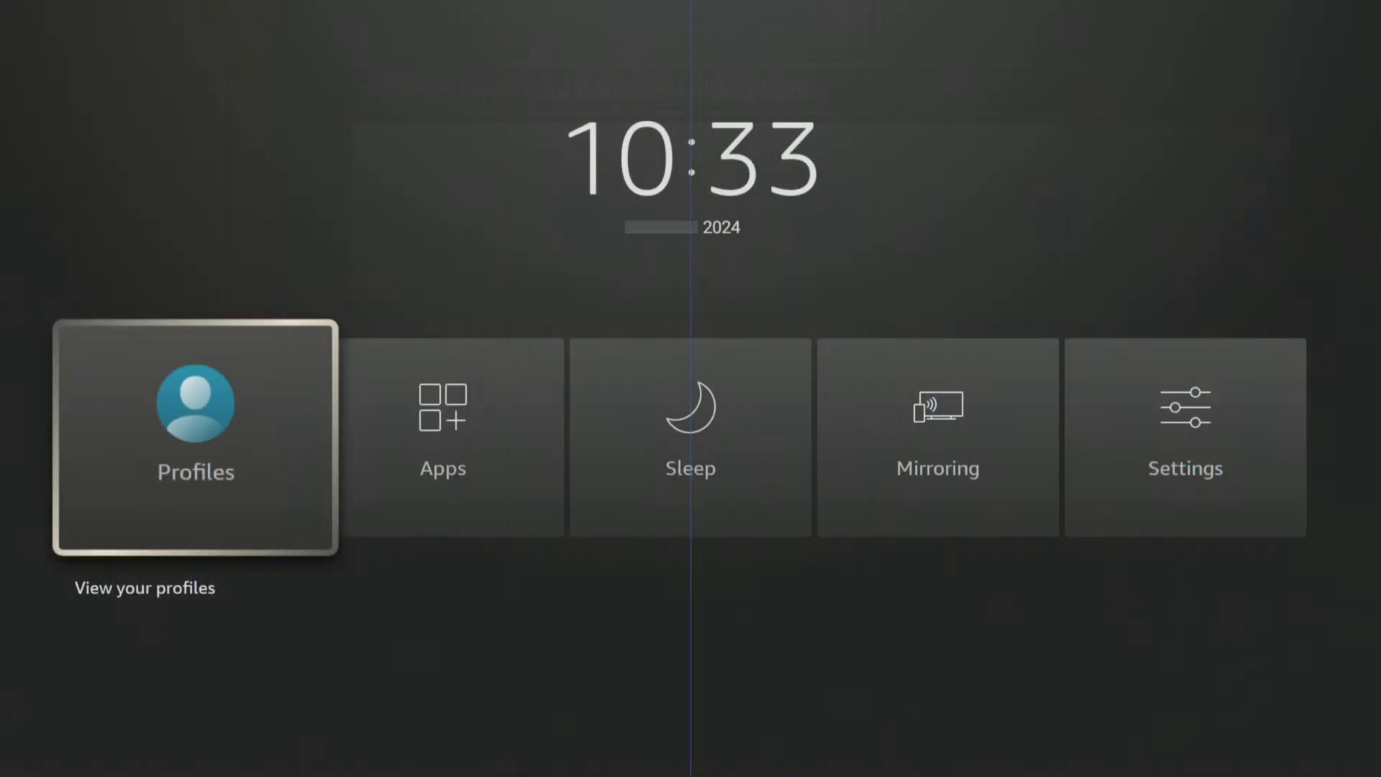
Launch Kodi from Your Apps & Channels and allow it to access photos, media and files on the device
key("Right")
key("Return")
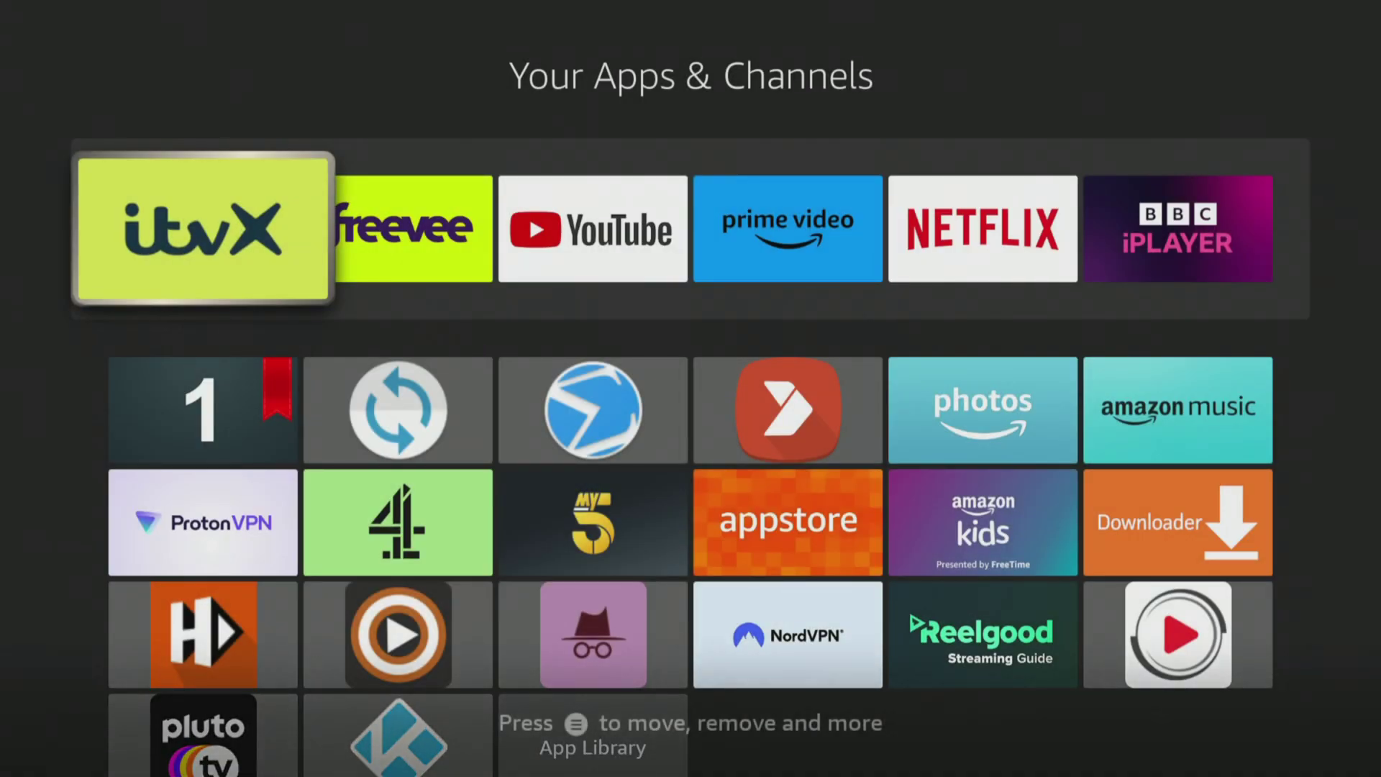
key("Down")
key("Down")
key("Down")
key("Down")
key("Right")
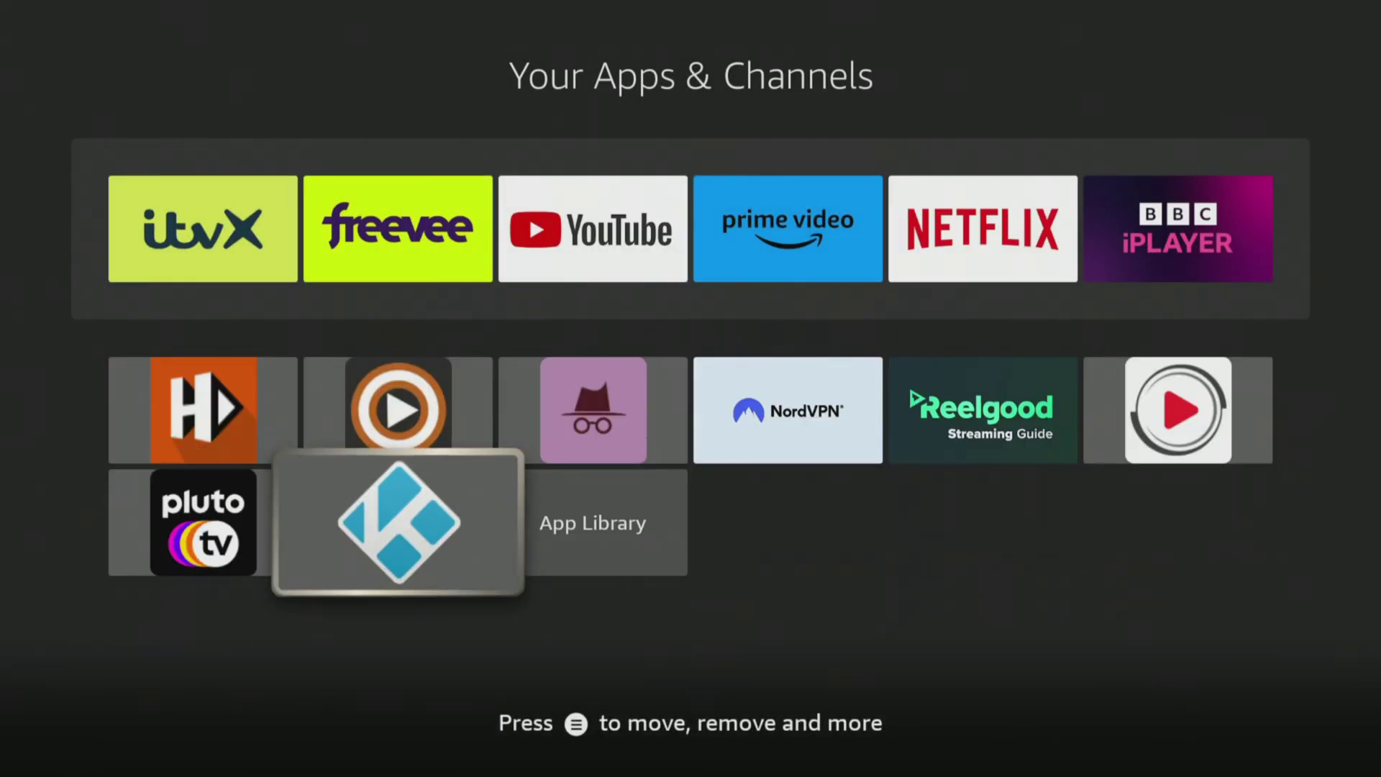
key("Return")
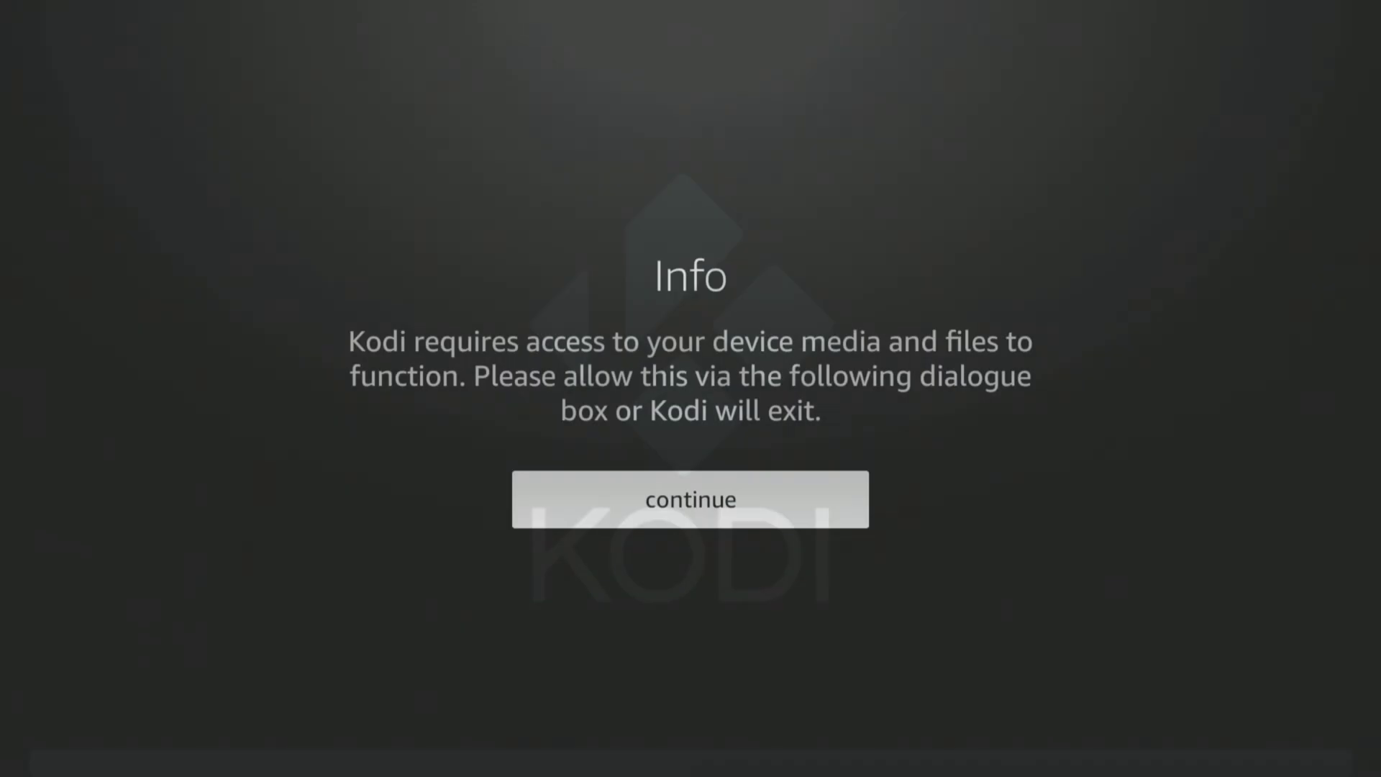
key("Return")
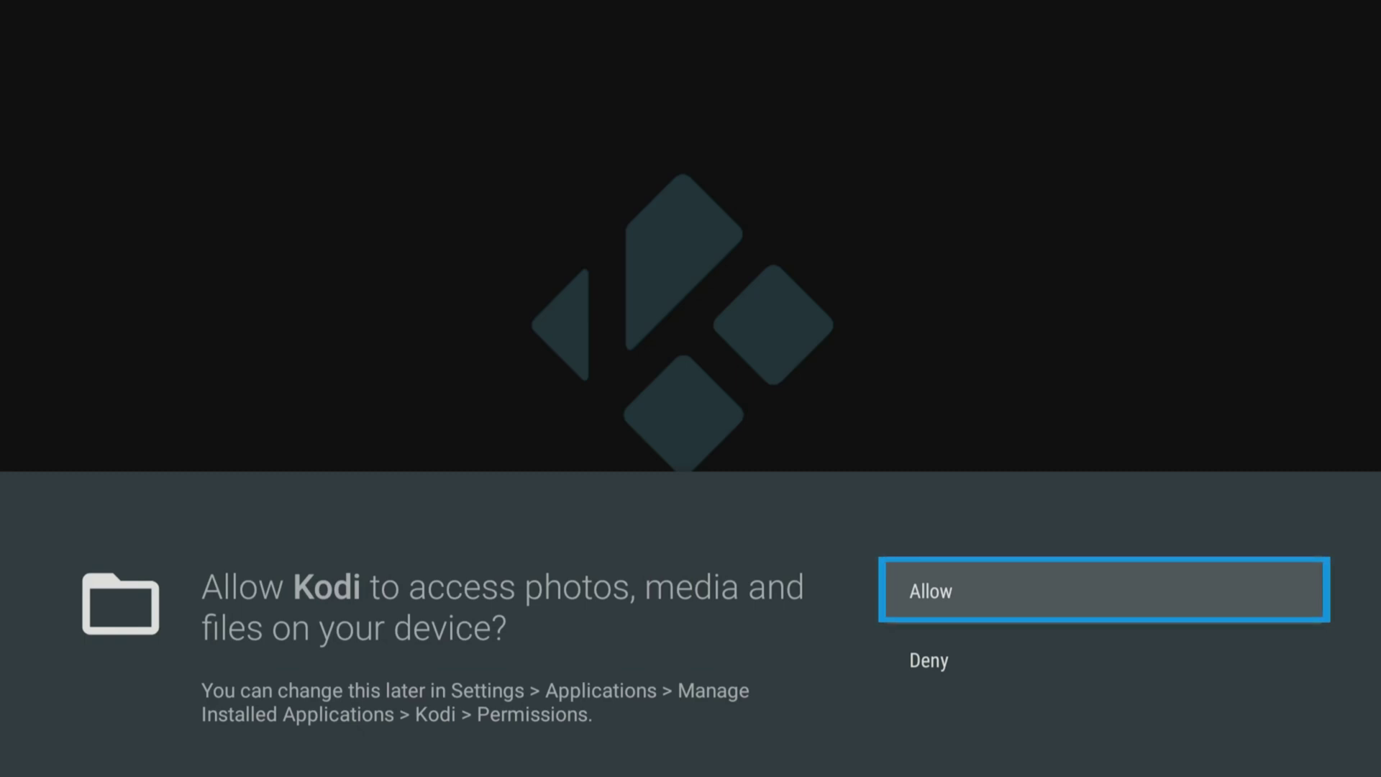
key("Return")
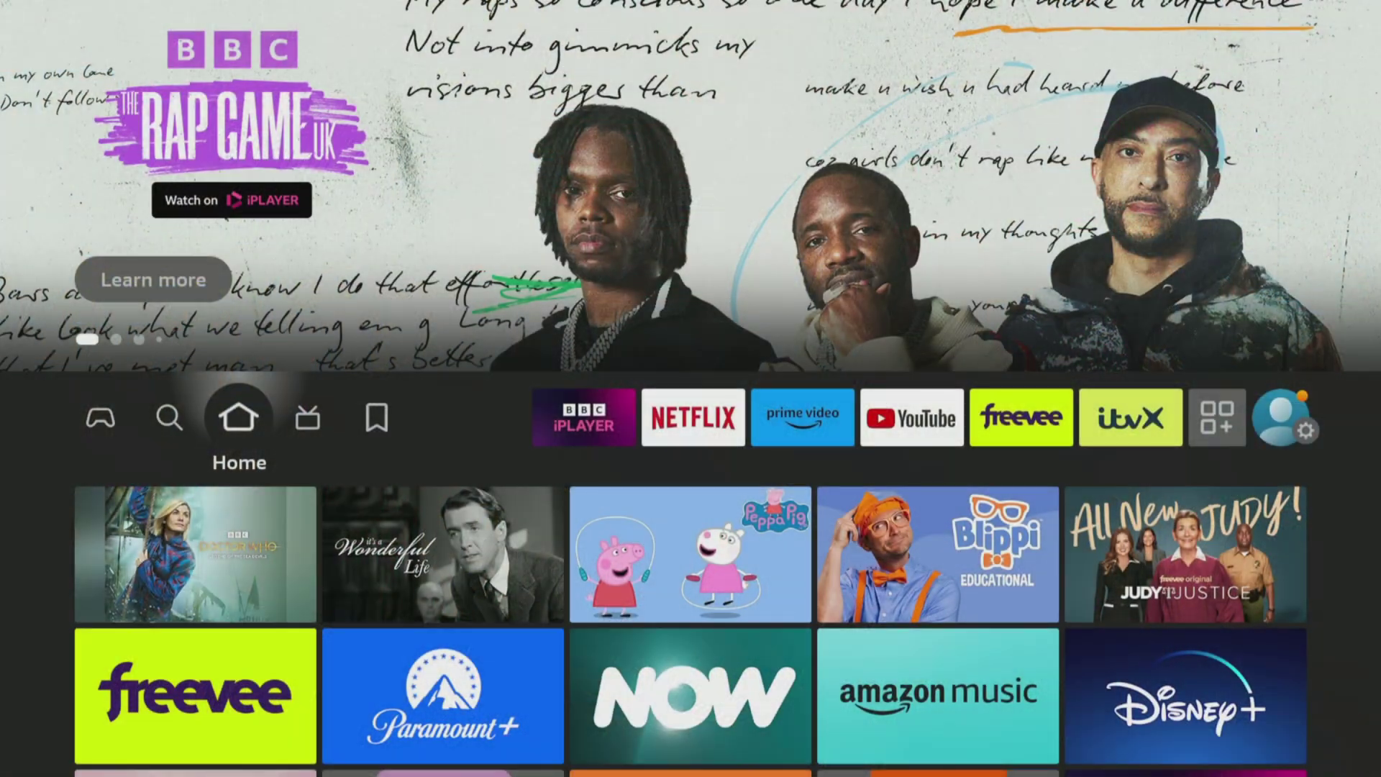
Search Fire TV for "Nord" and choose the Nordvpn suggestion
key("Down")
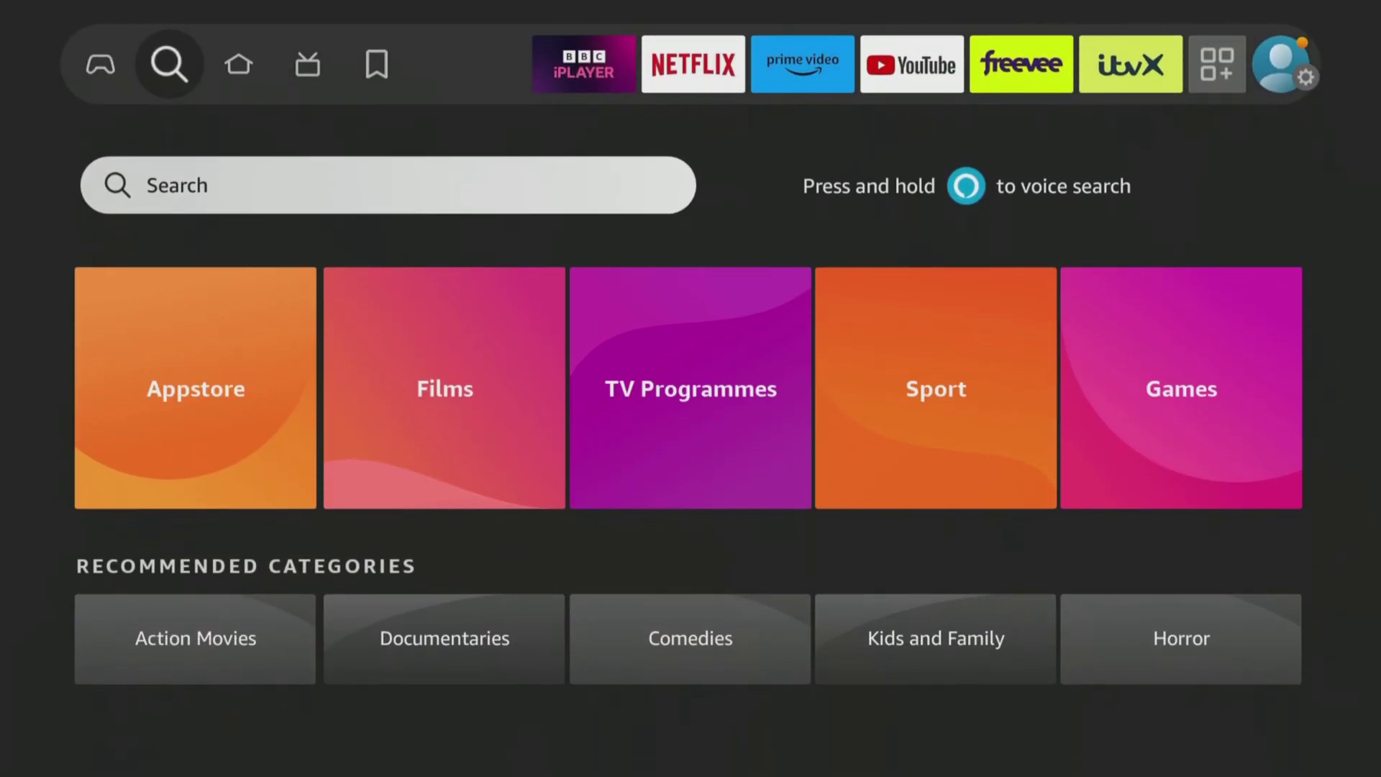
key("Return")
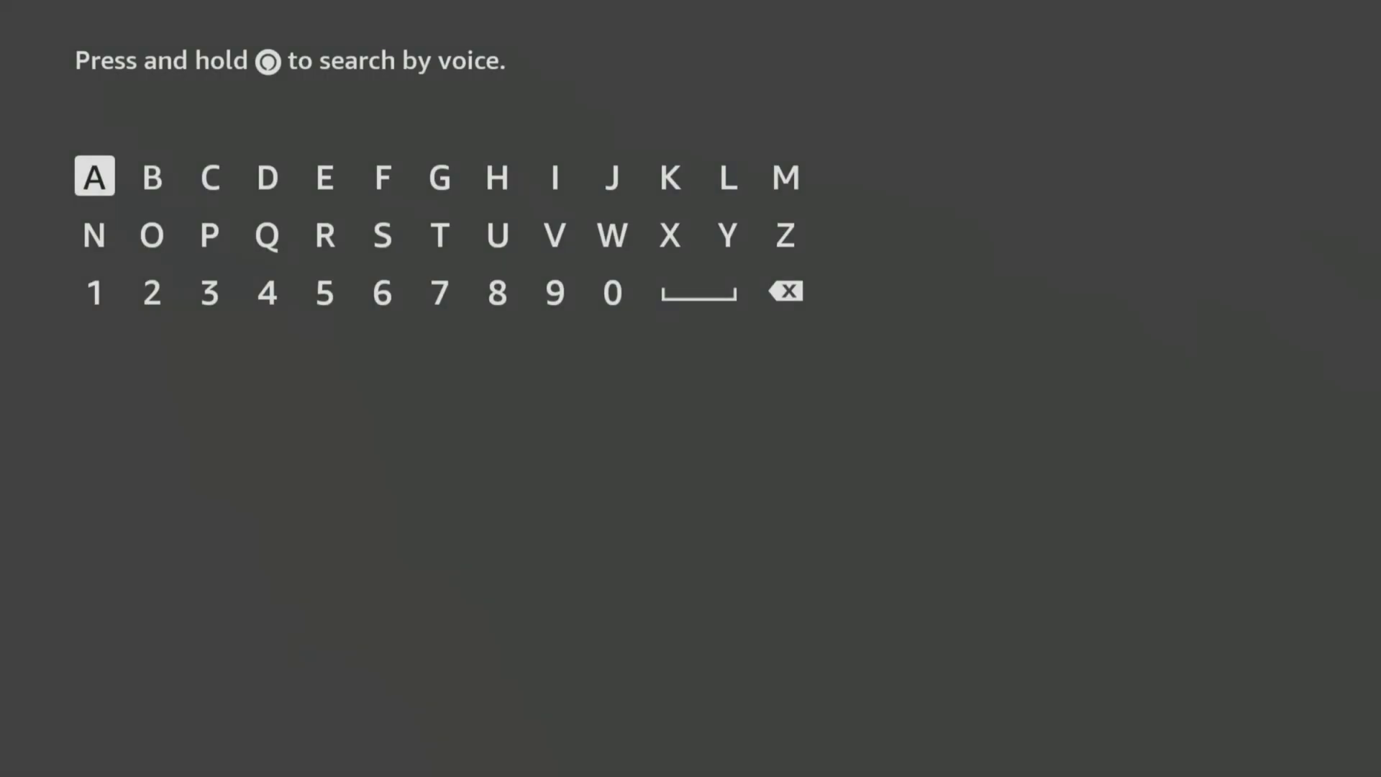
type("Nord")
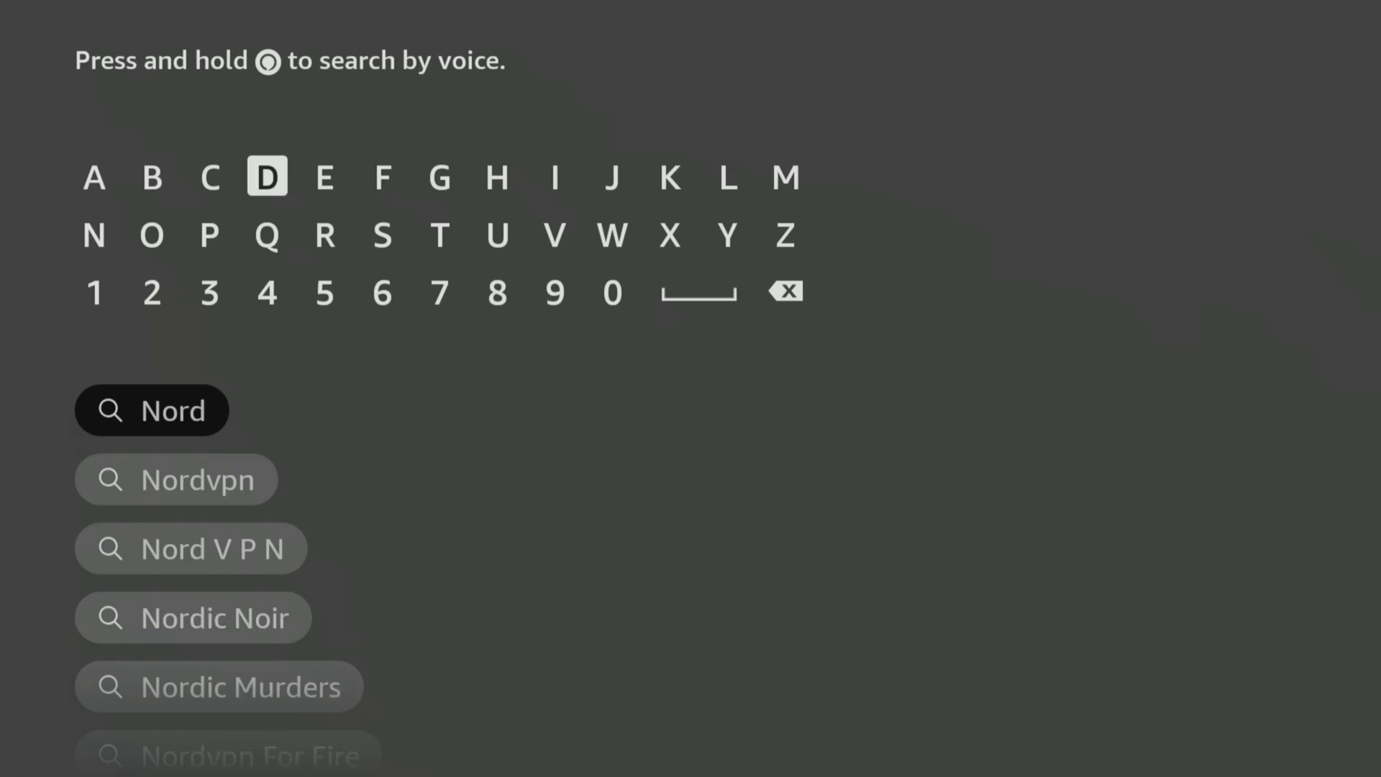
key("Down")
key("Down")
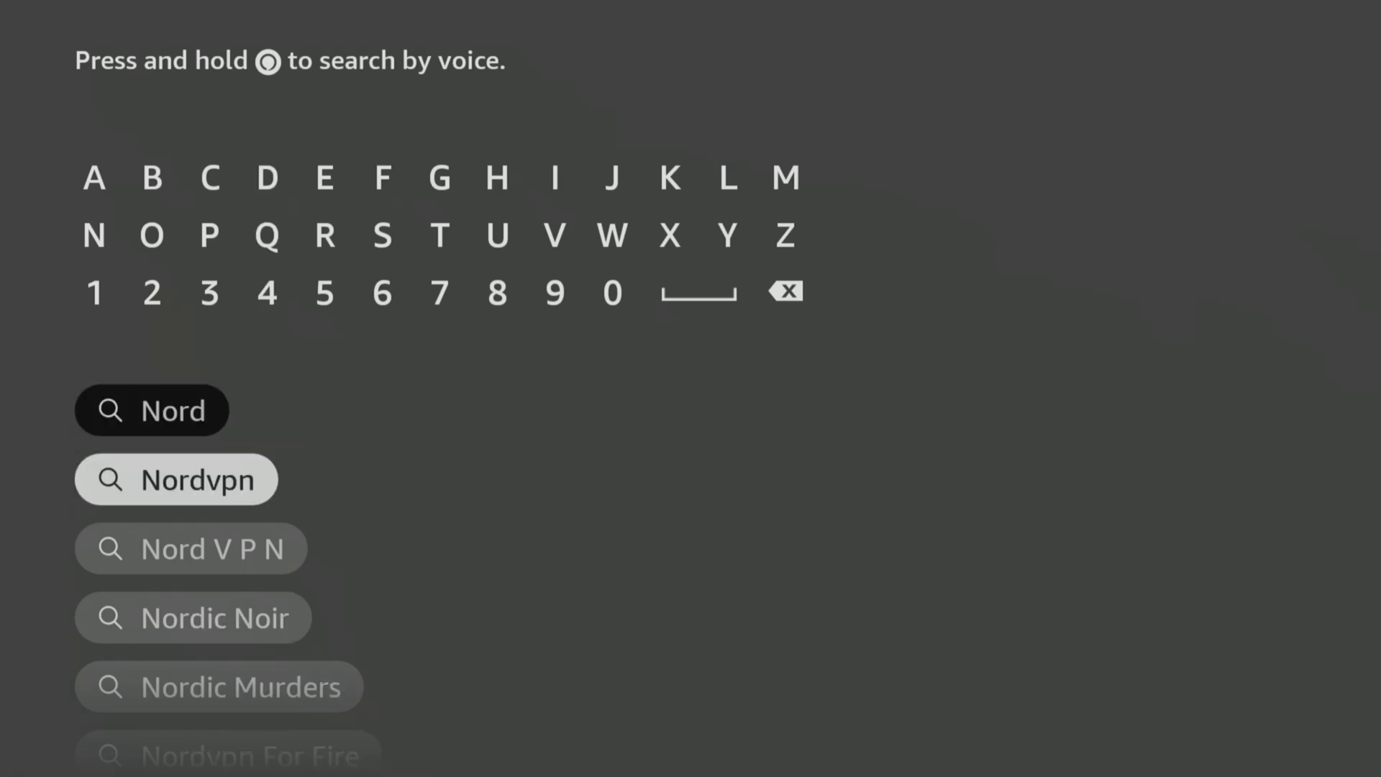
key("Return")
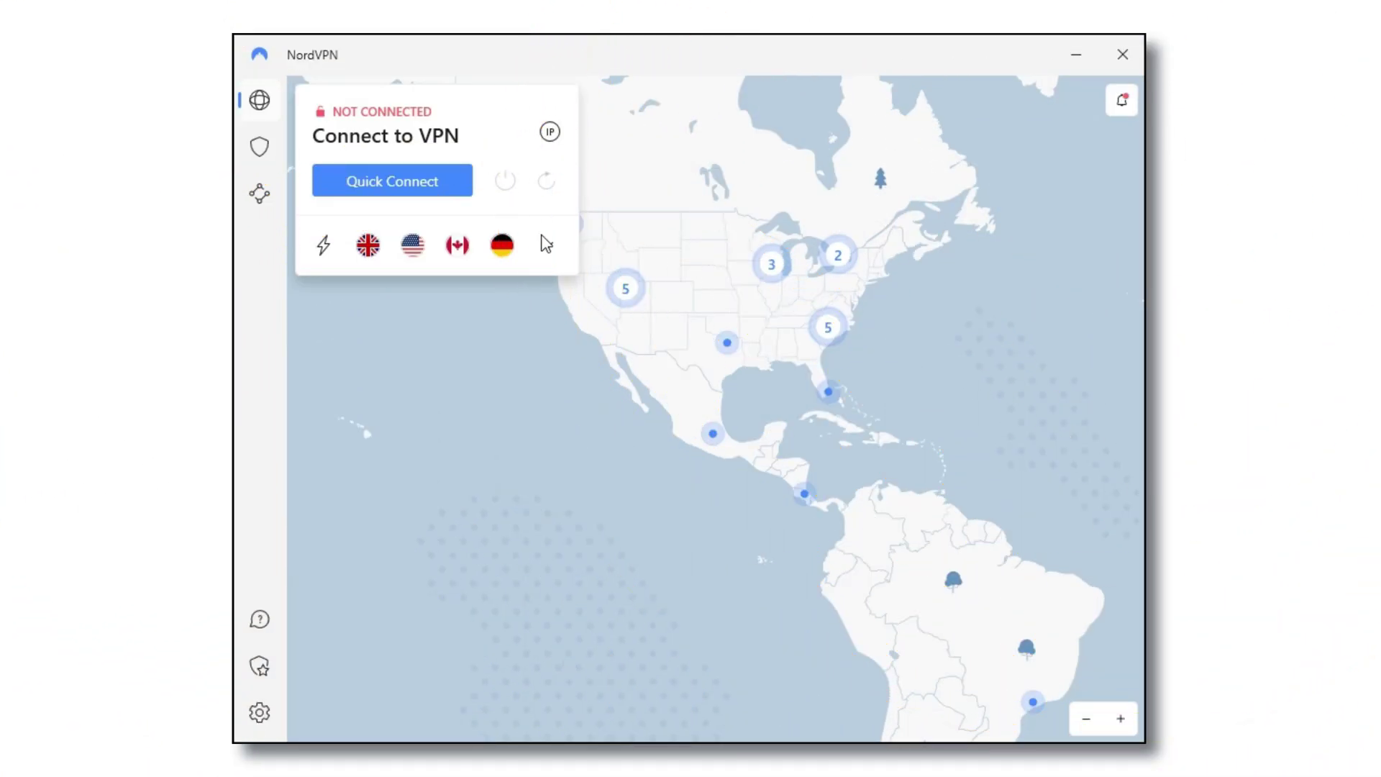
Expand the country list in the NordVPN desktop app and connect to United States
left_click(546, 246)
left_click_drag(571, 392, 560, 680)
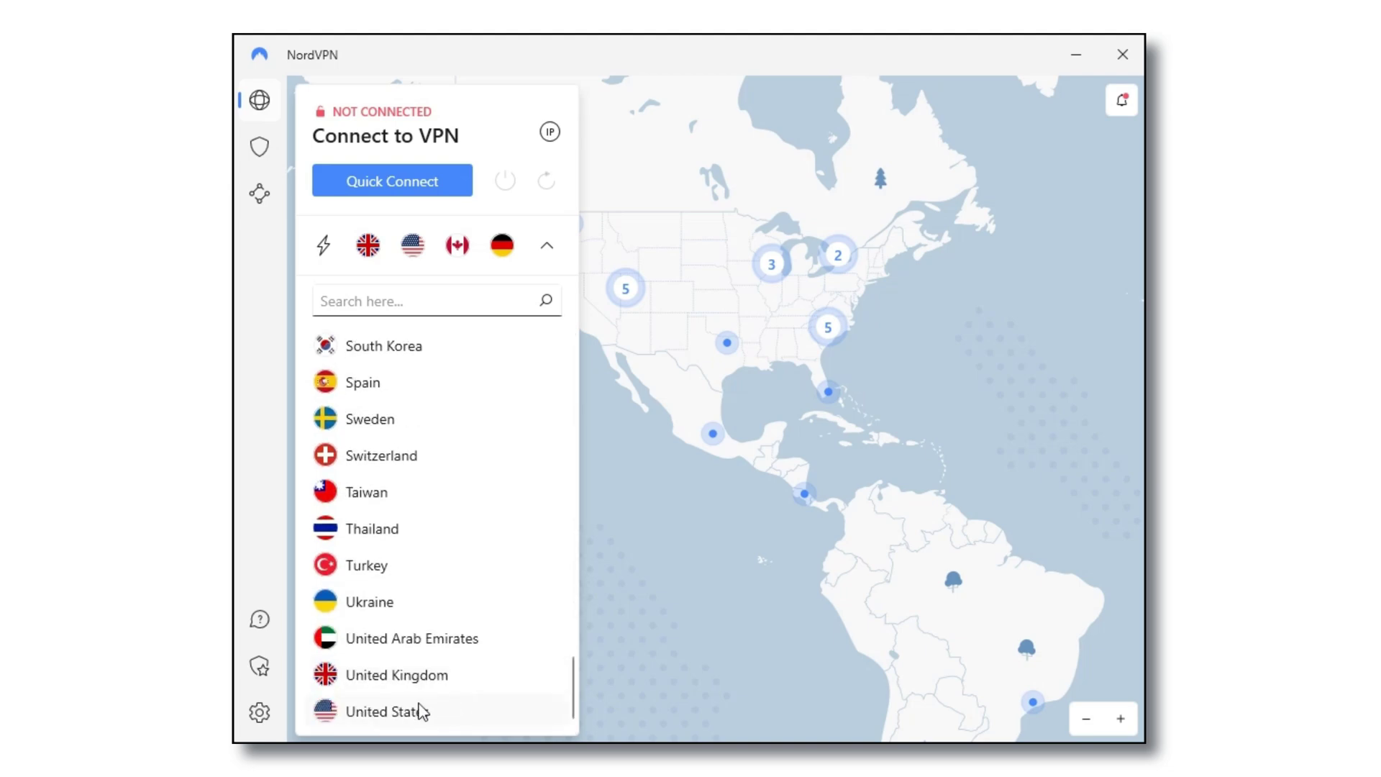
left_click(419, 711)
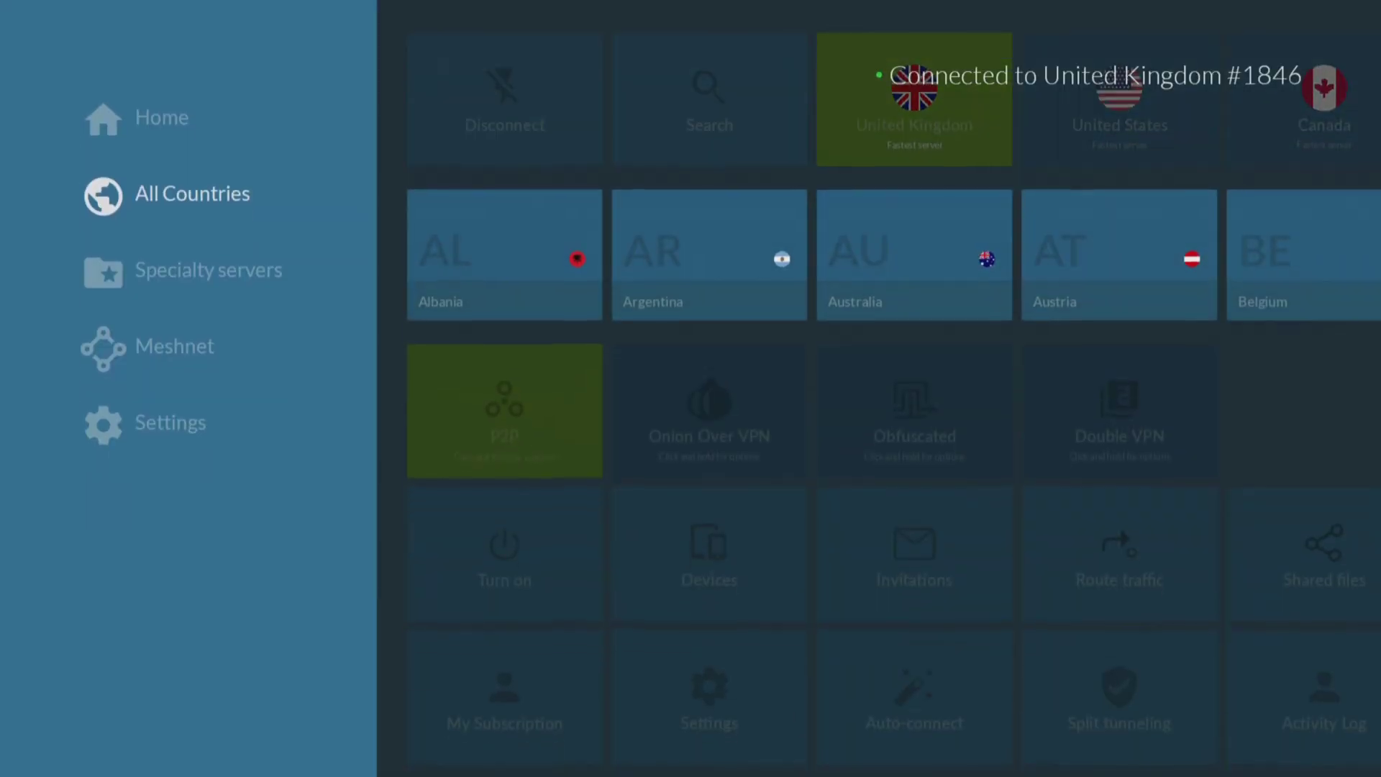
Go to NordVPN's settings on Fire TV, enable Threat Protection Lite, and reconnect to the VPN server
key("Down")
key("Down")
key("Down")
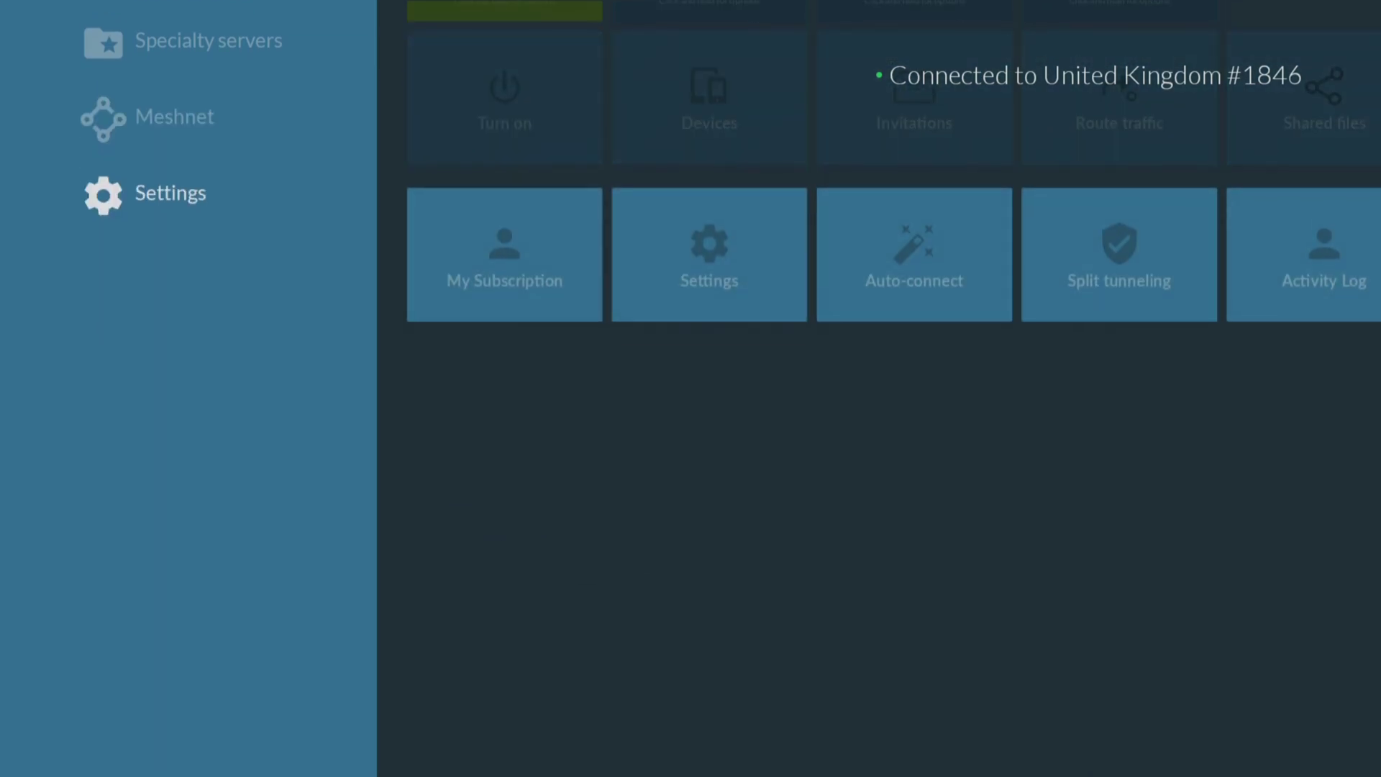
key("Right")
key("Right")
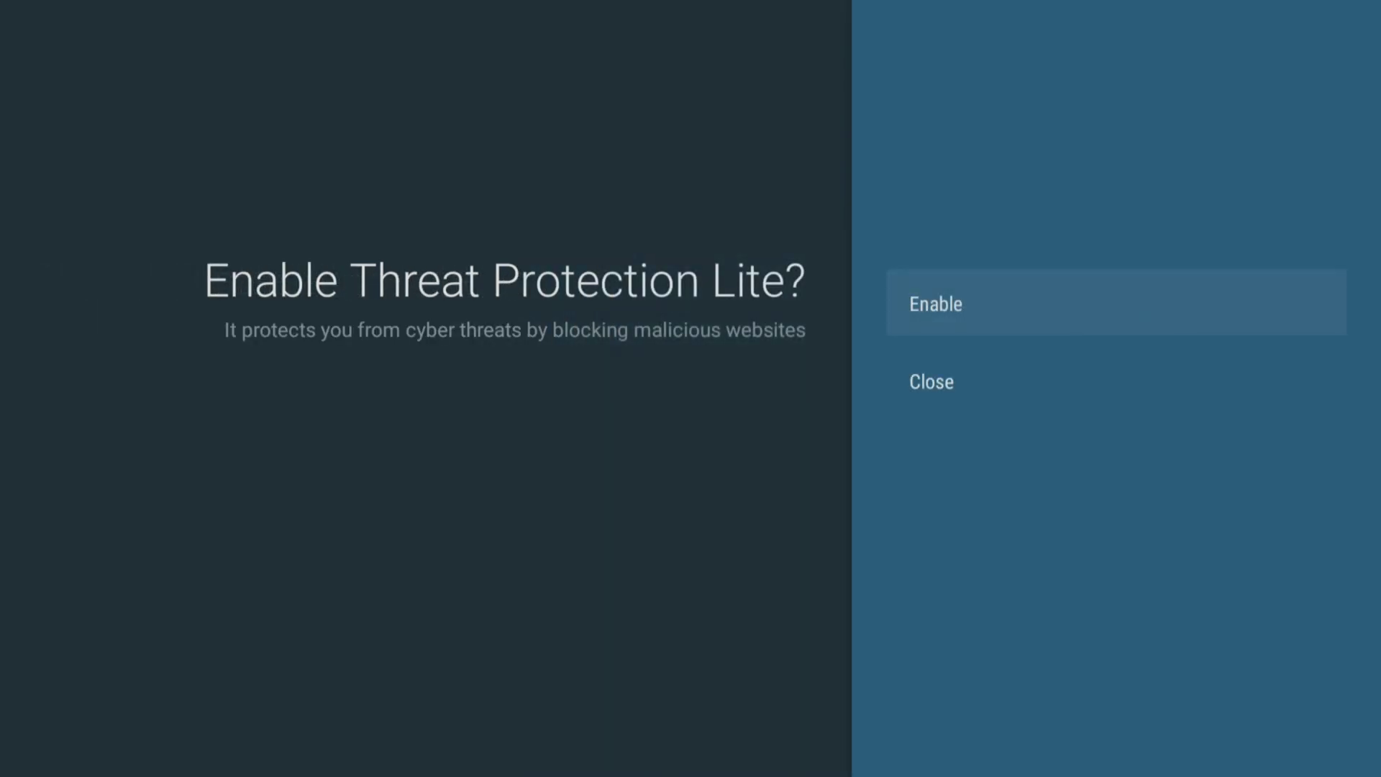
key("Return")
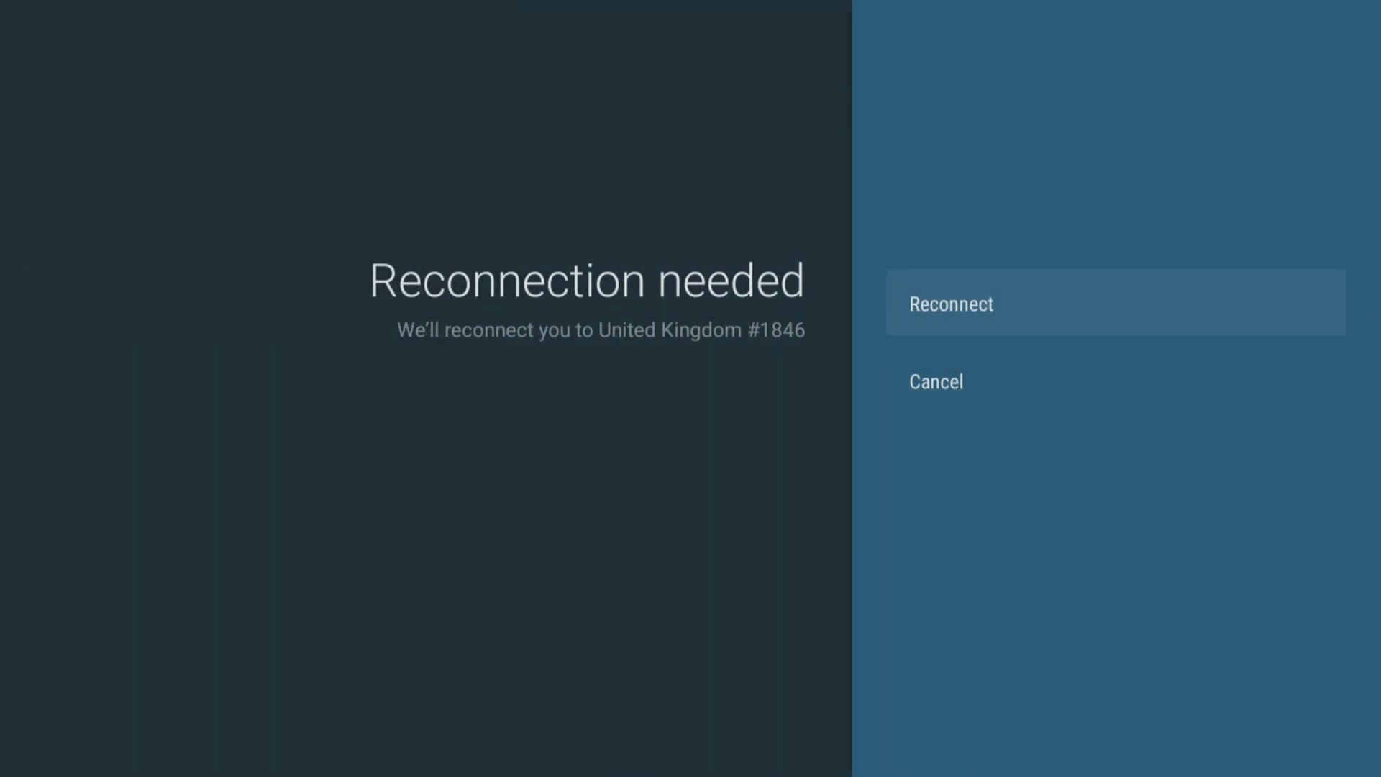
key("Return")
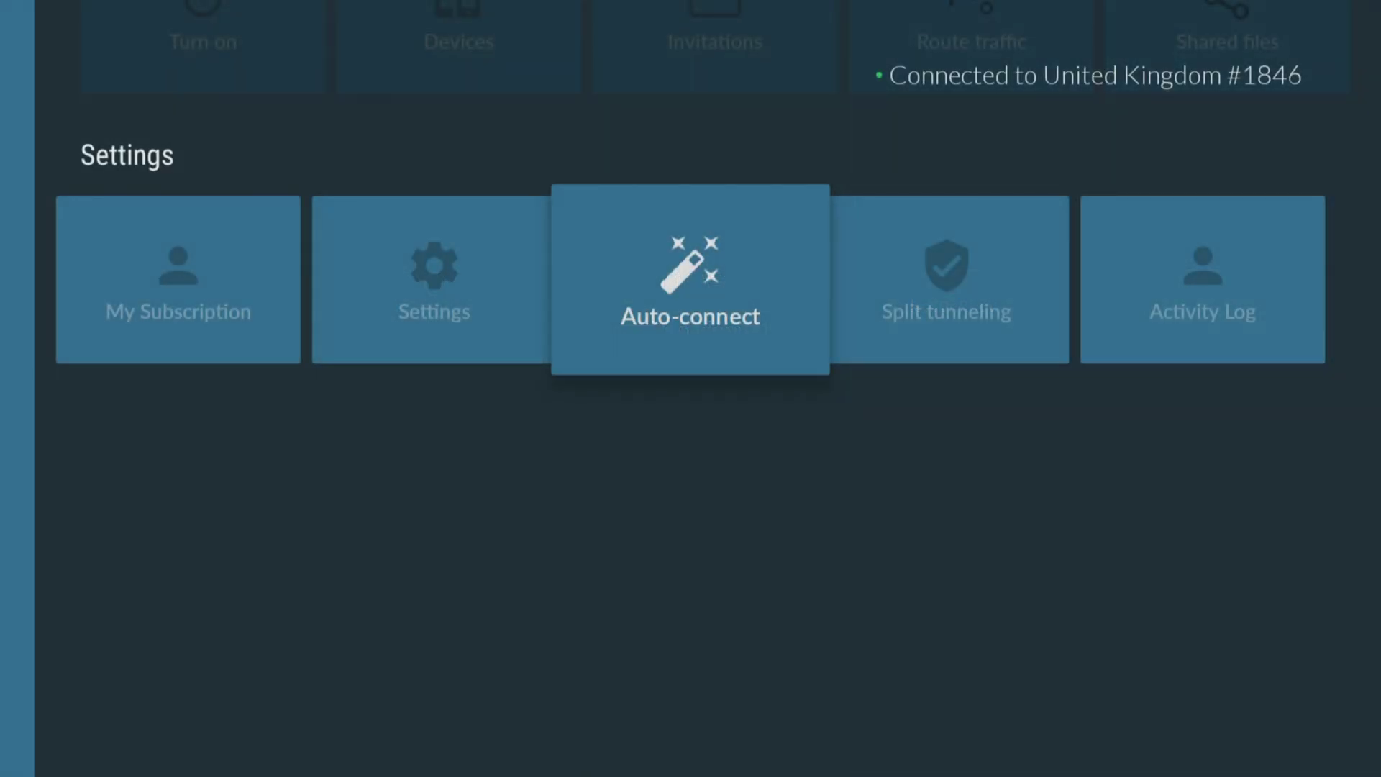
Set NordVPN's auto-connect location to United States
key("Return")
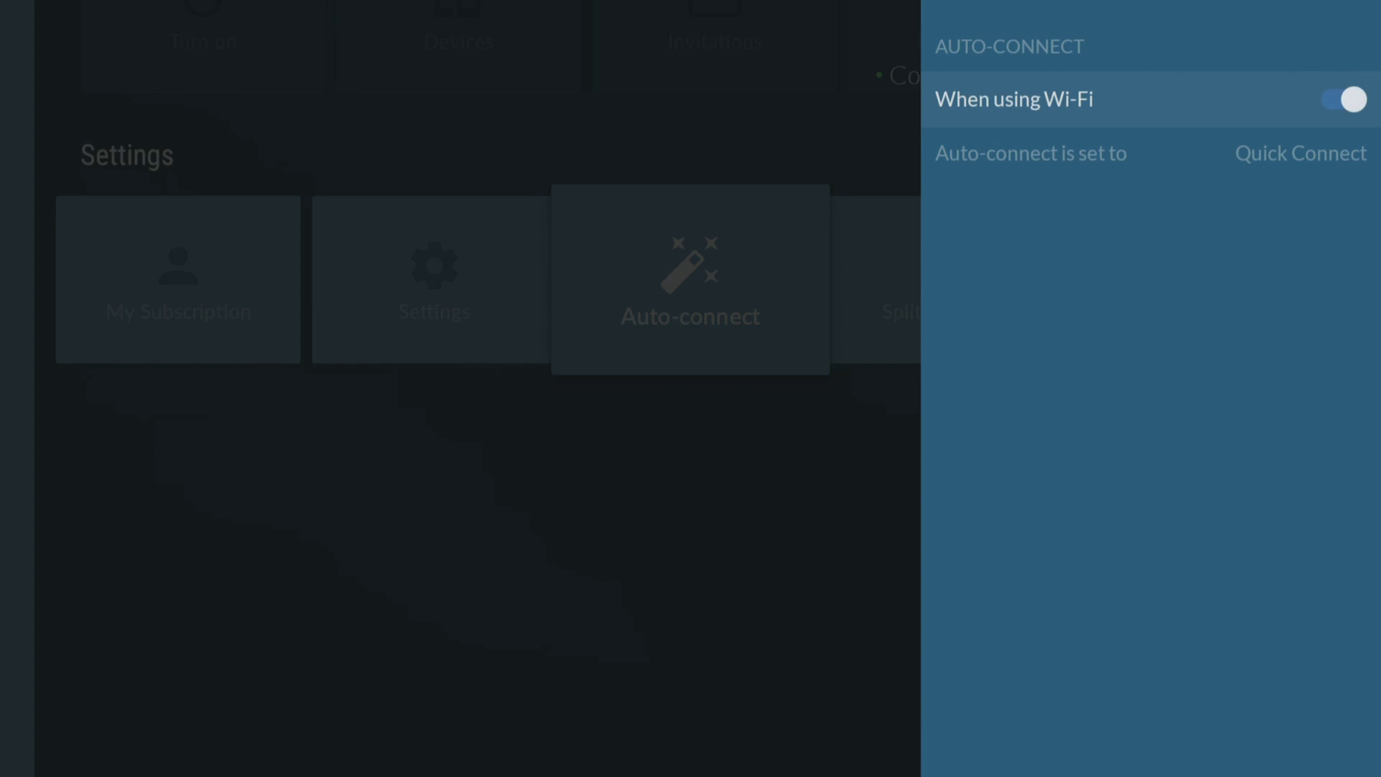
key("Down")
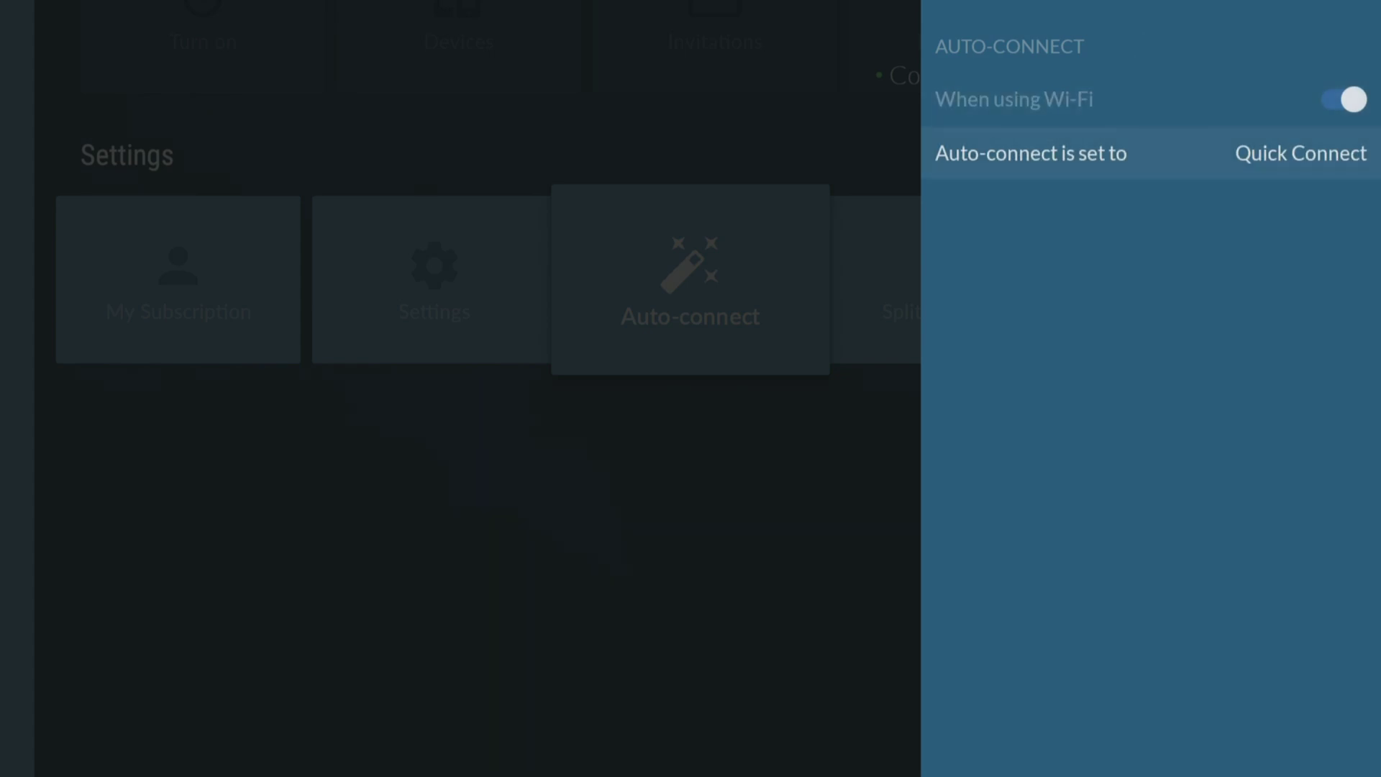
key("Return")
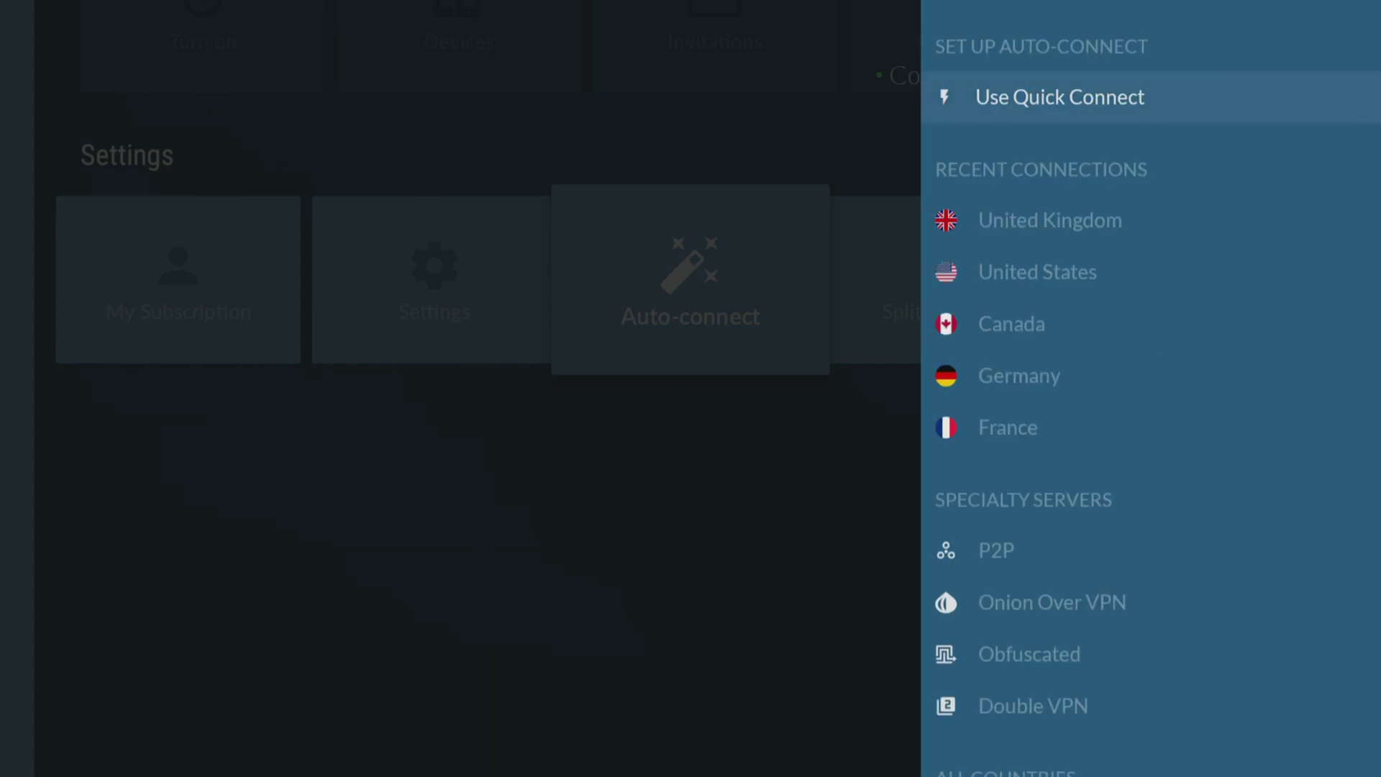
key("Down")
key("Down")
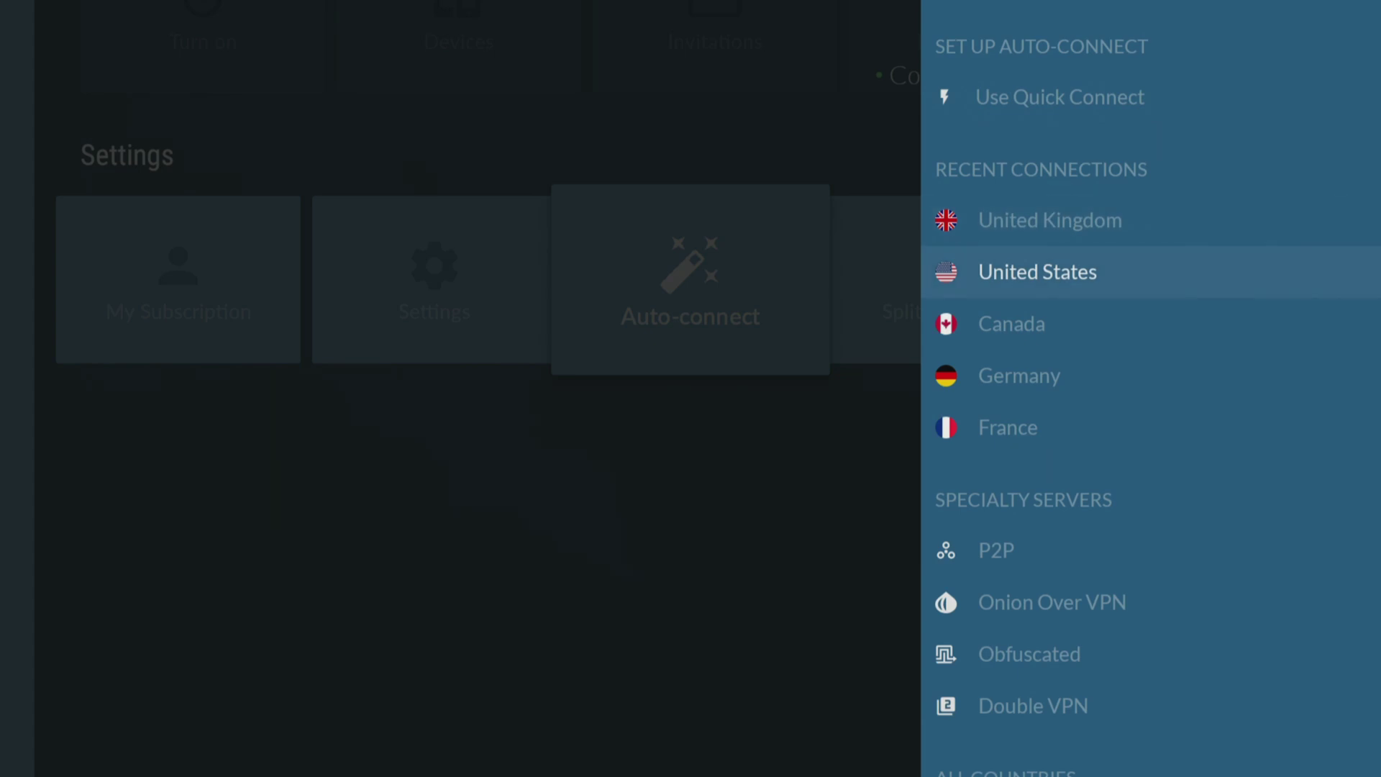
key("Return")
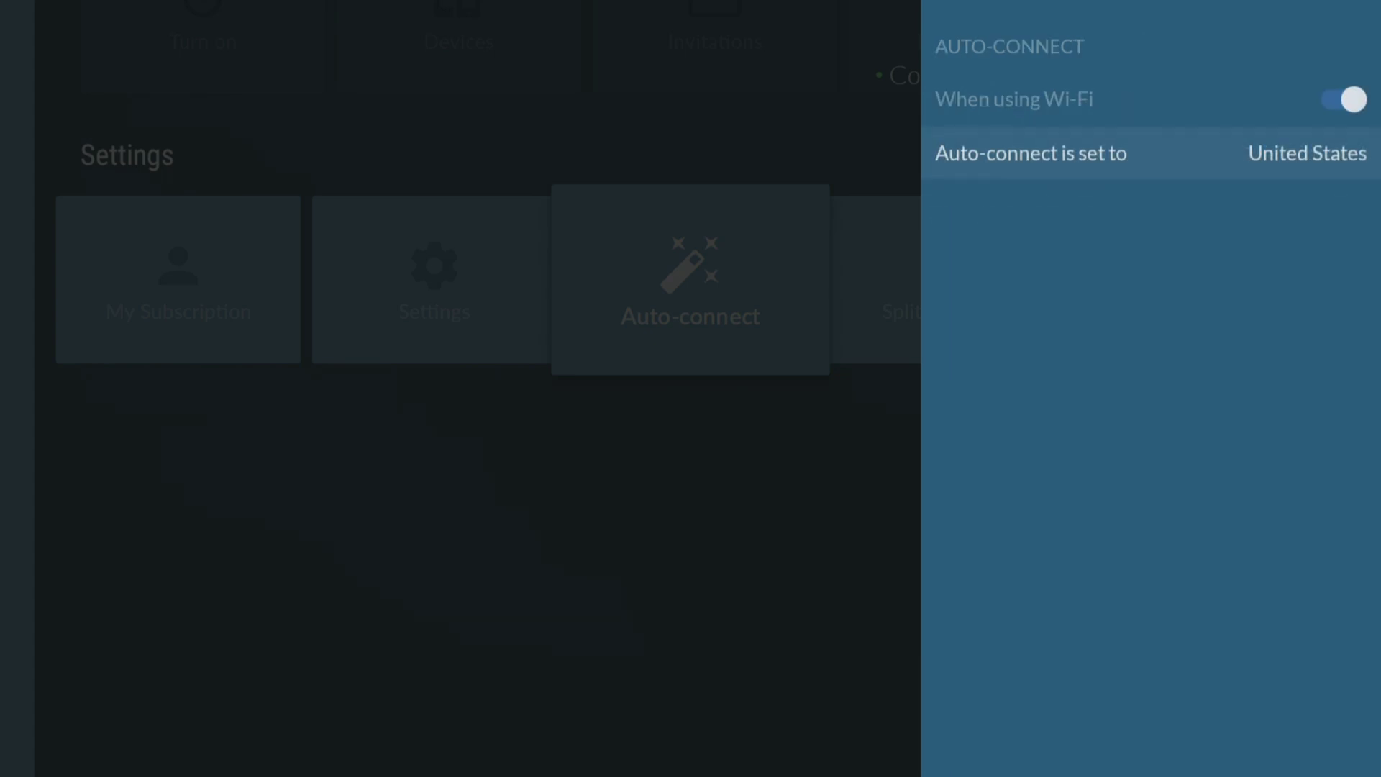
key("Escape")
Add Prime Video to the trusted apps in Split tunneling so that it bypasses the VPN
key("Right")
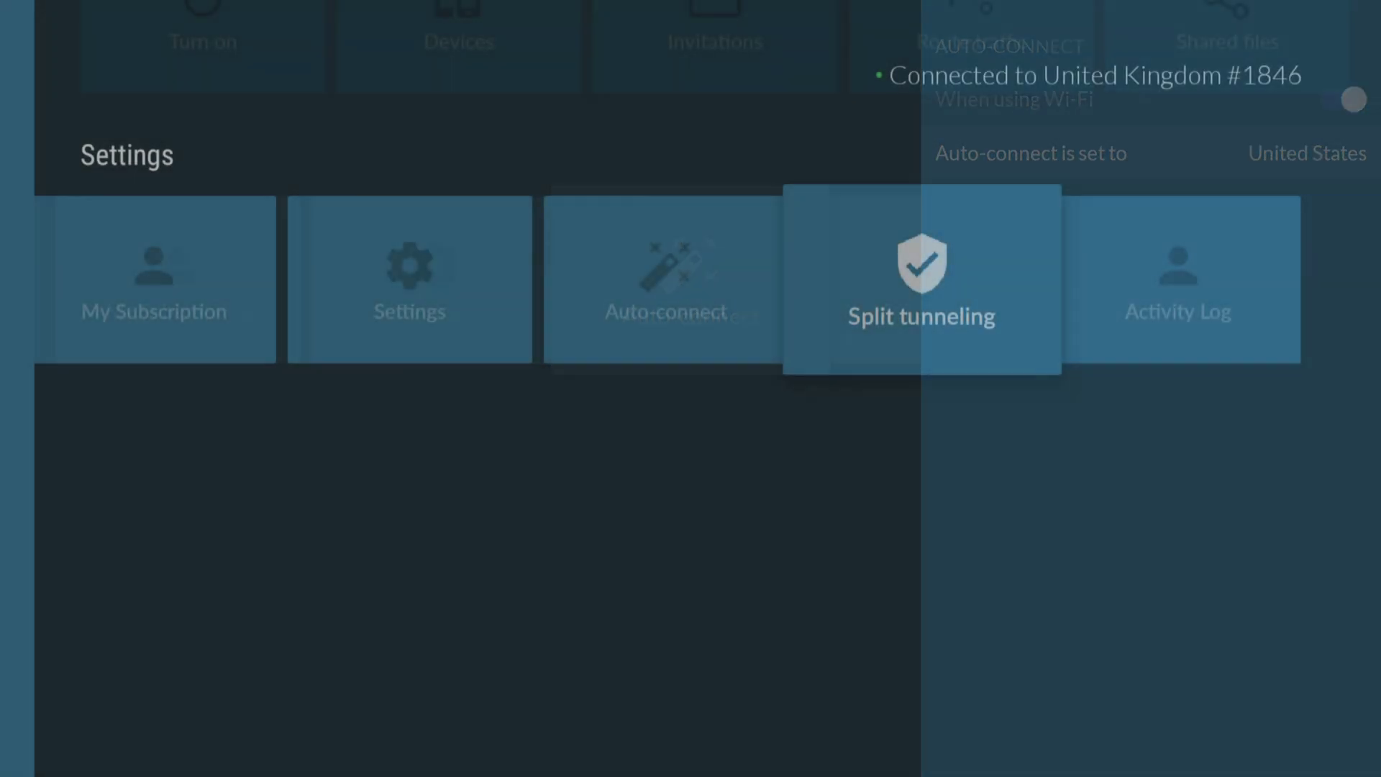
key("Return")
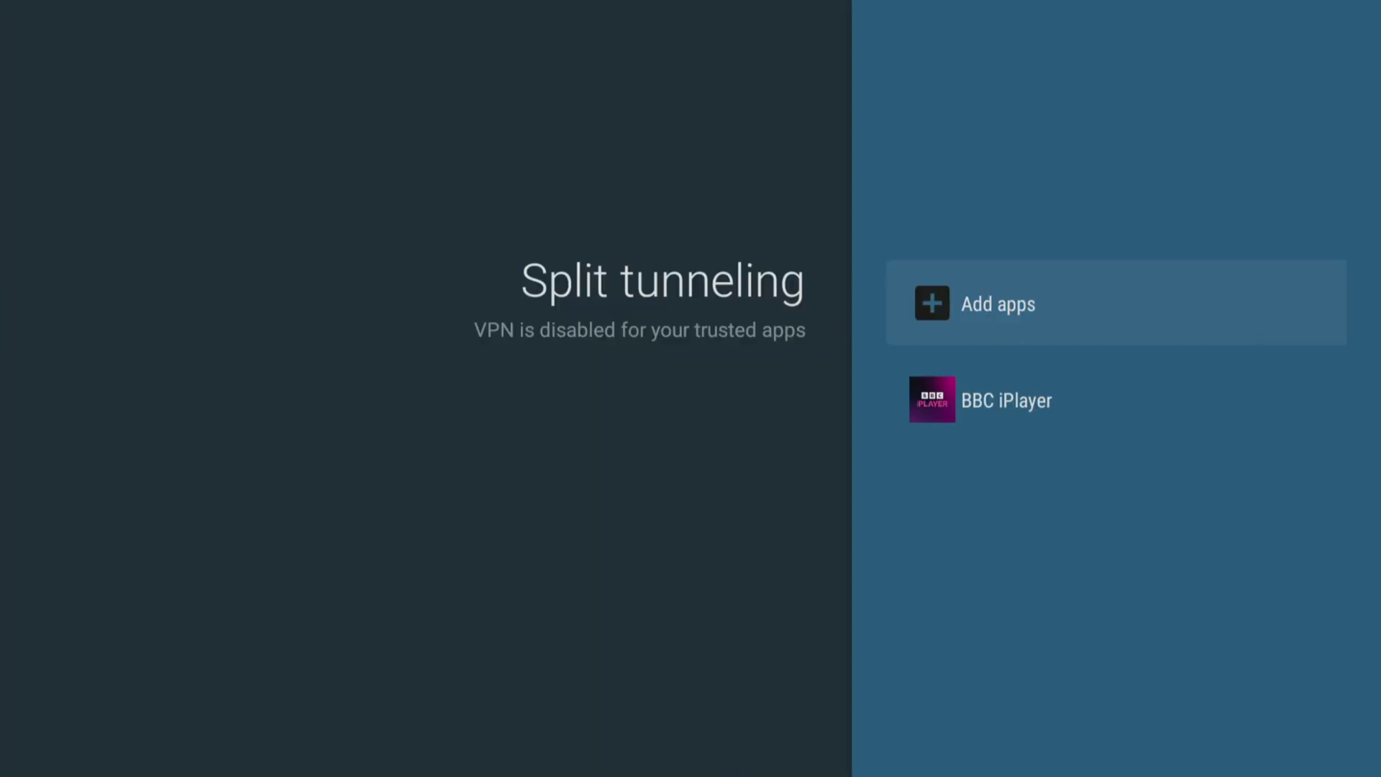
key("Return")
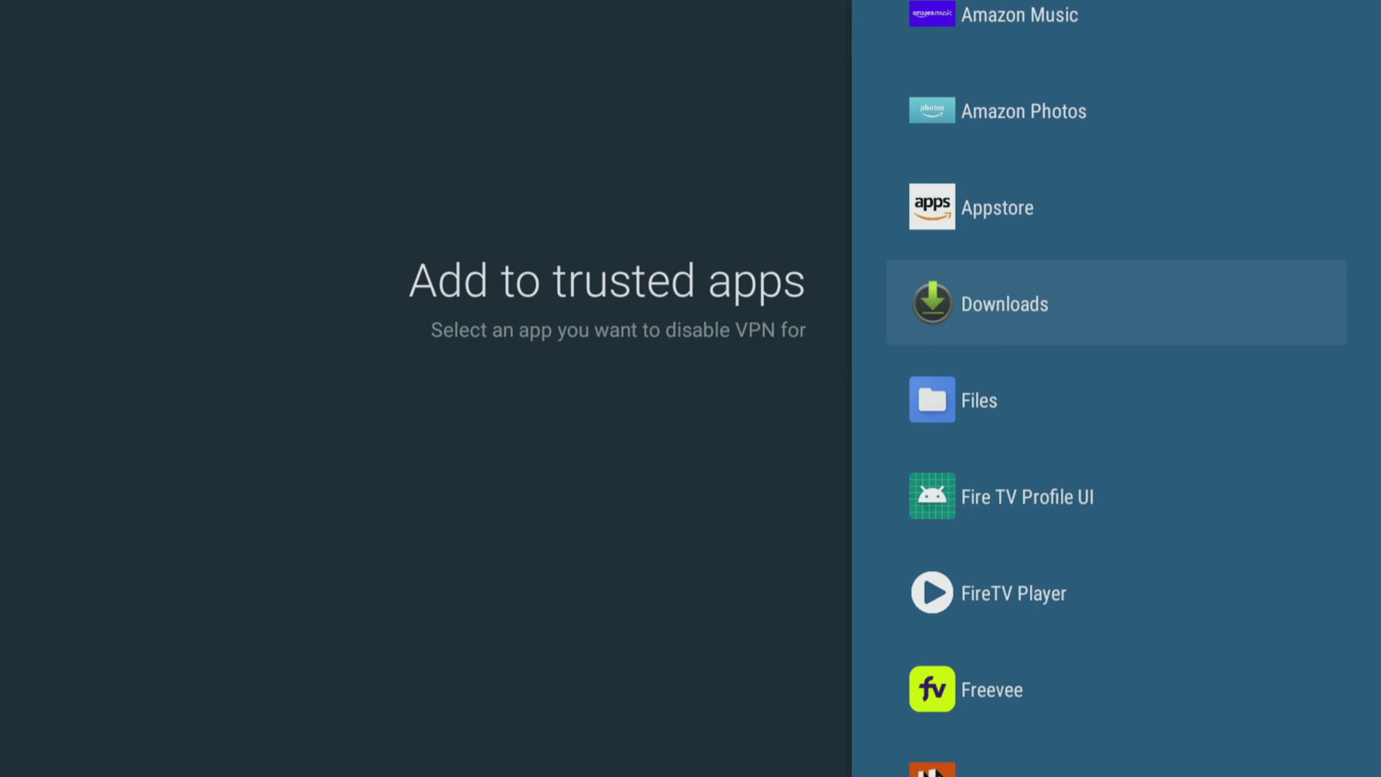
key("Down")
key("Down")
key("Down")
key("Down")
key("Down")
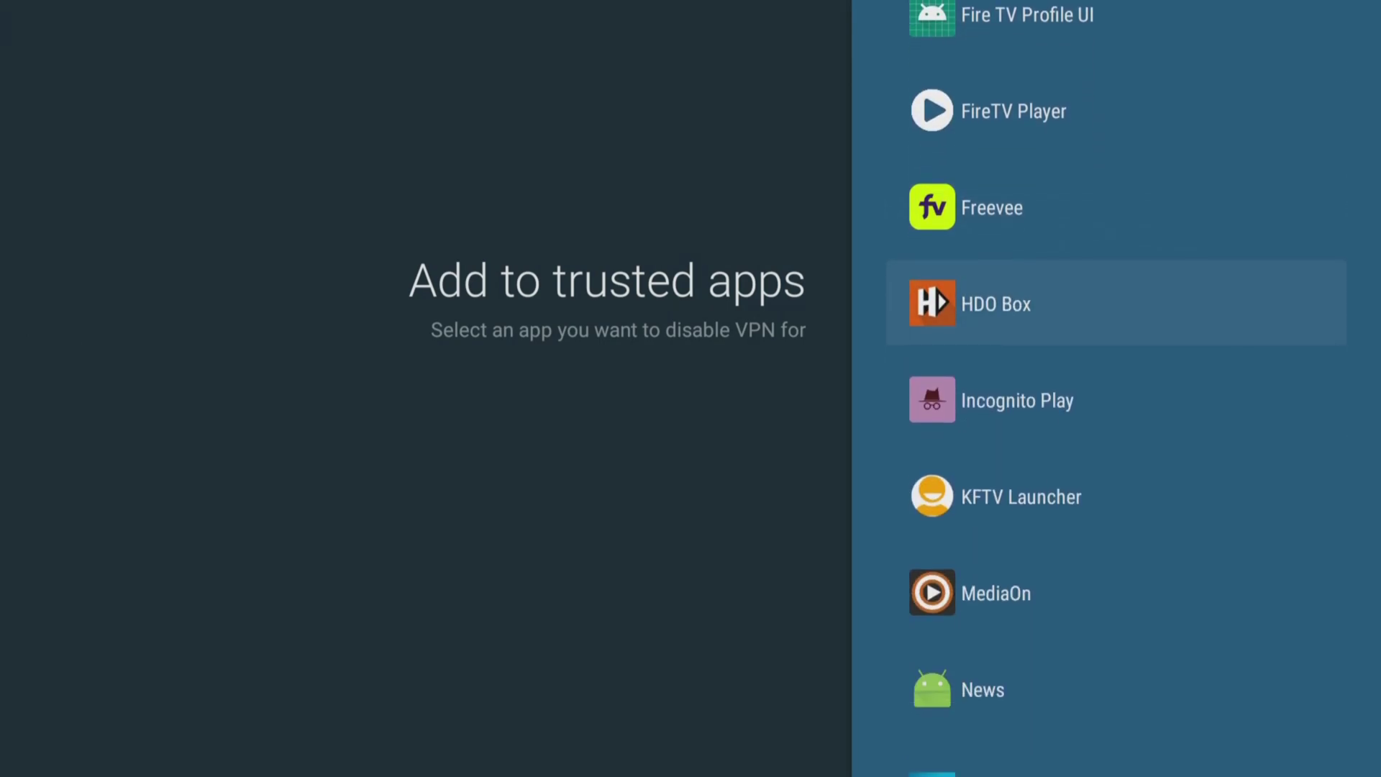
key("Down")
key("Down")
key("Down")
key("Down")
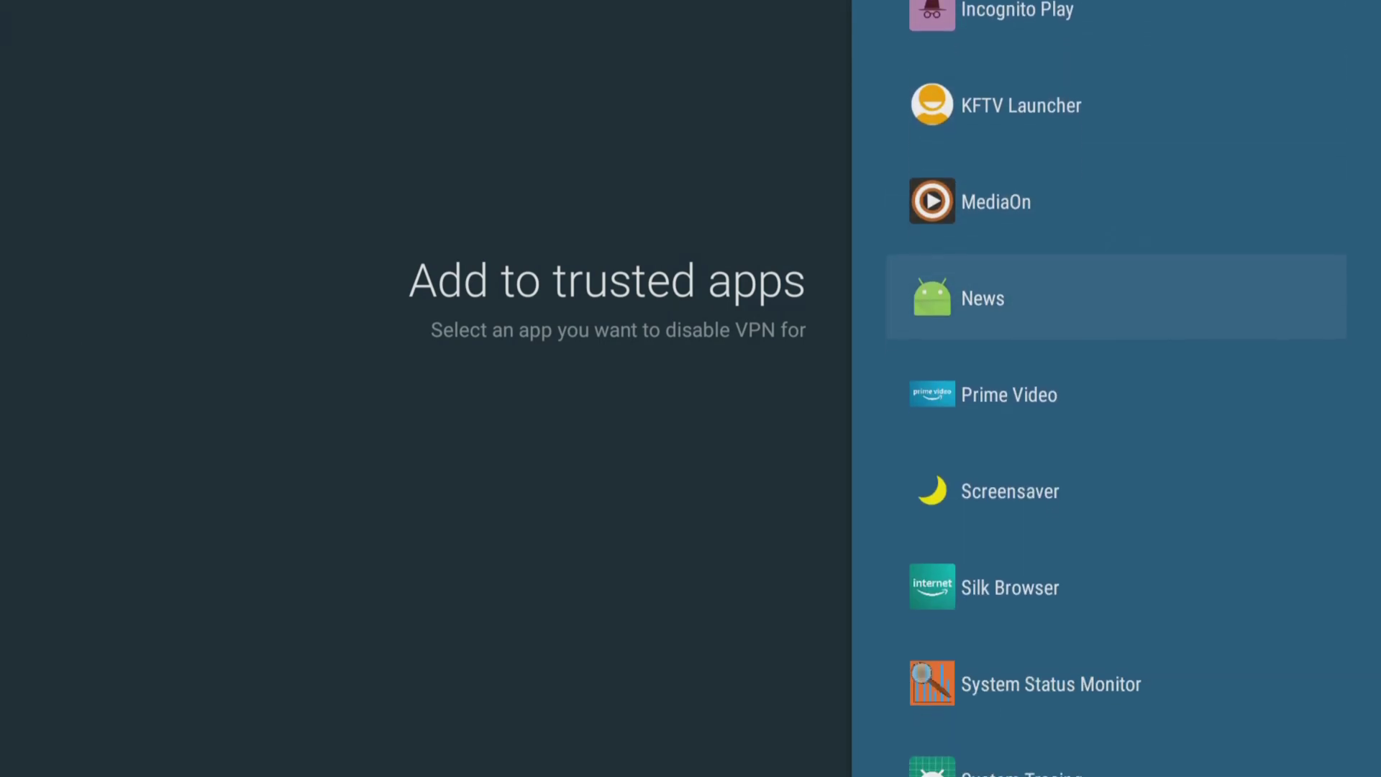
key("Down")
key("Return")
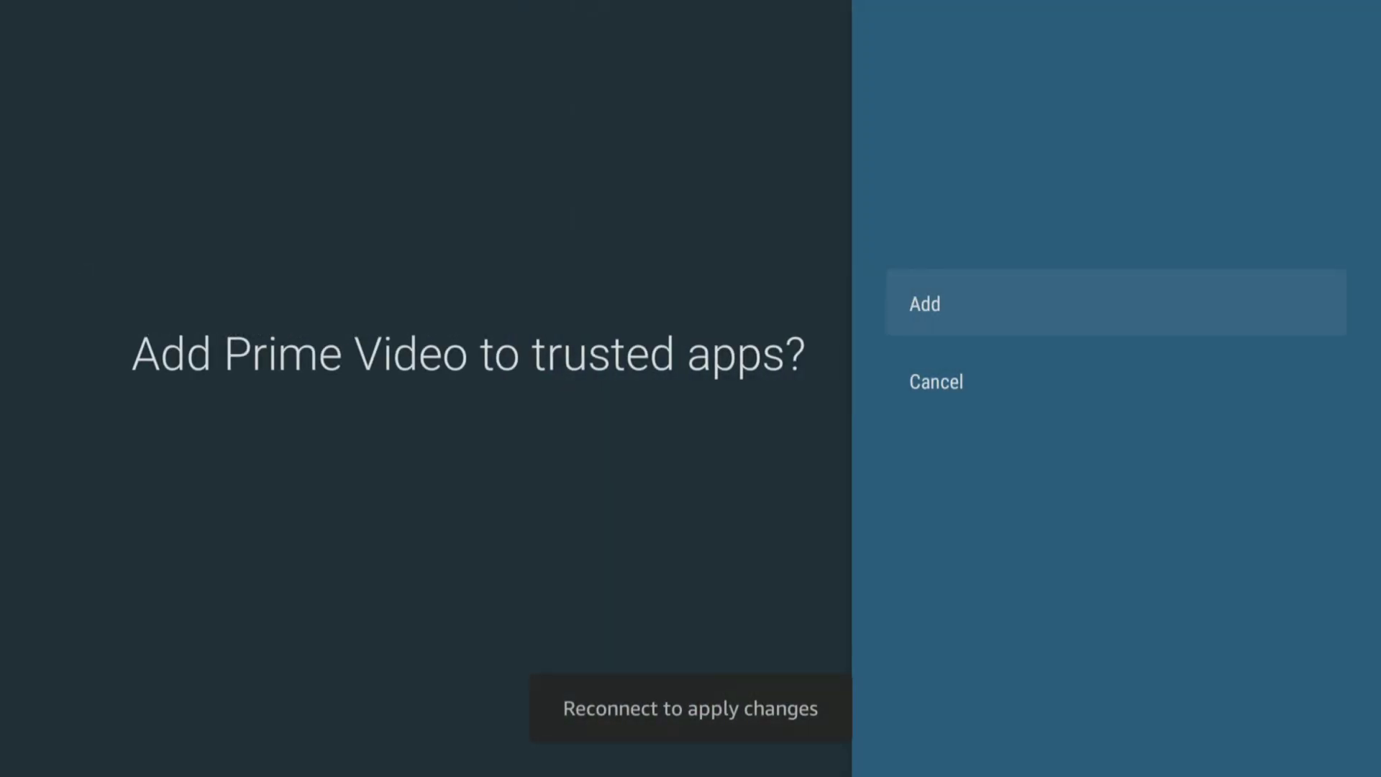
key("Return")
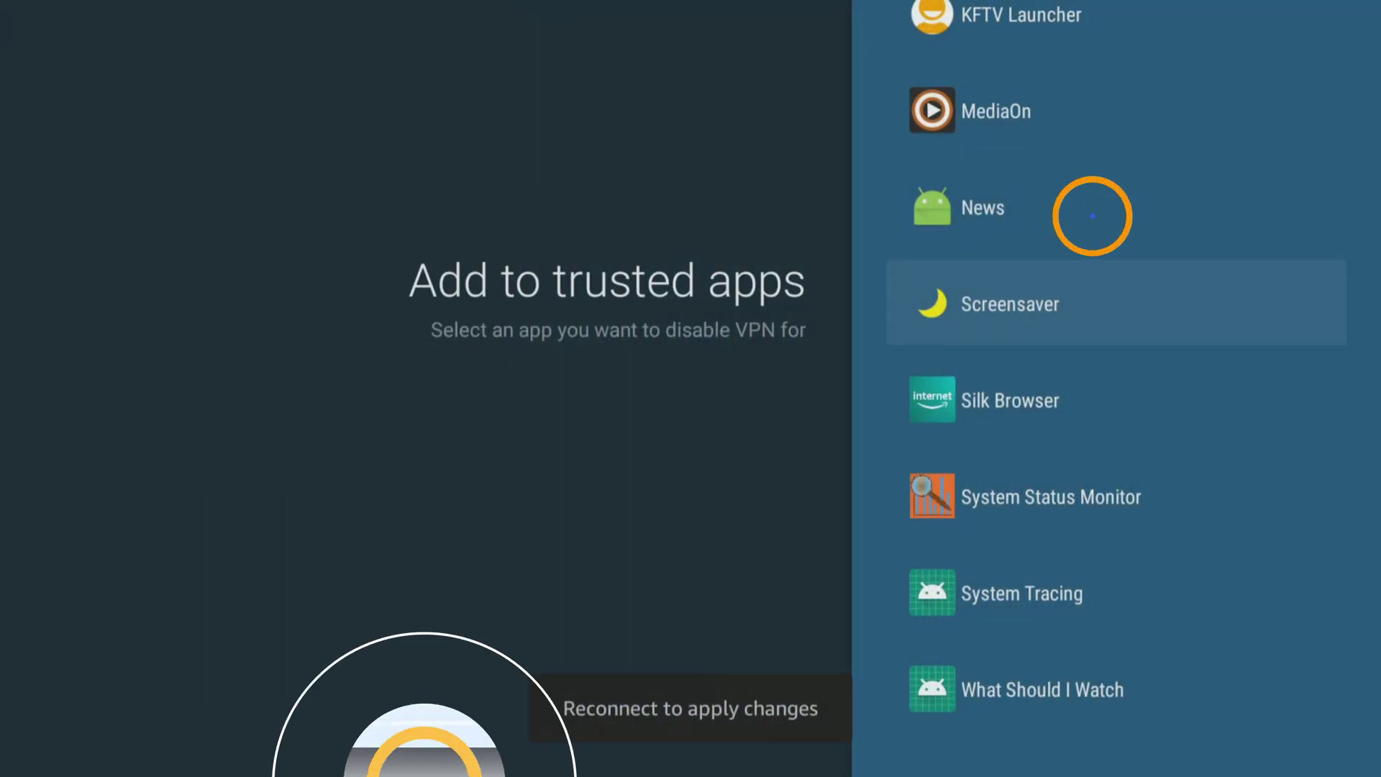